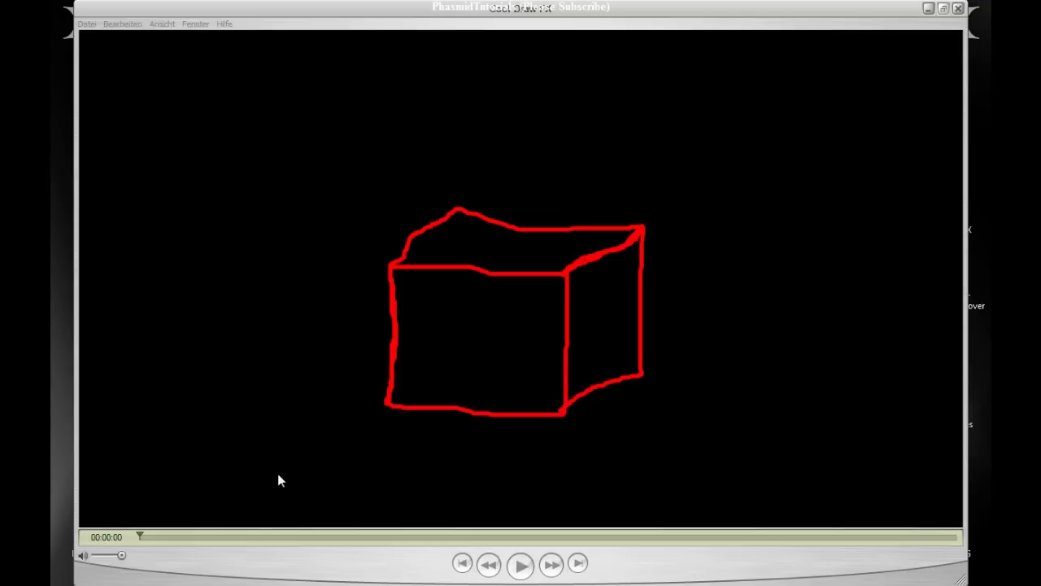
- Play the finished animation in QuickTime and pause it at the PhasmidTutorials ending
click(522, 569)
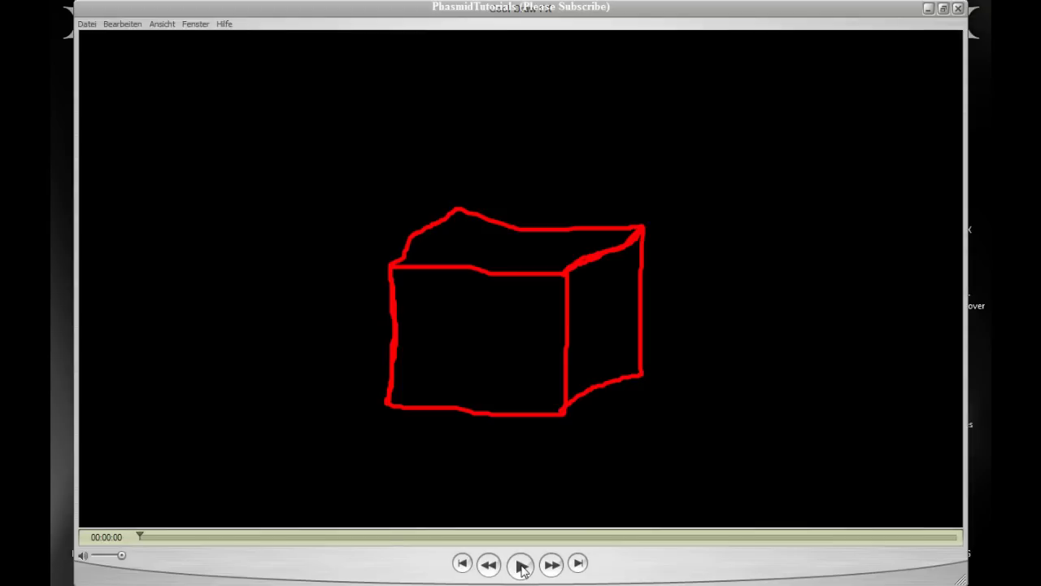
click(521, 567)
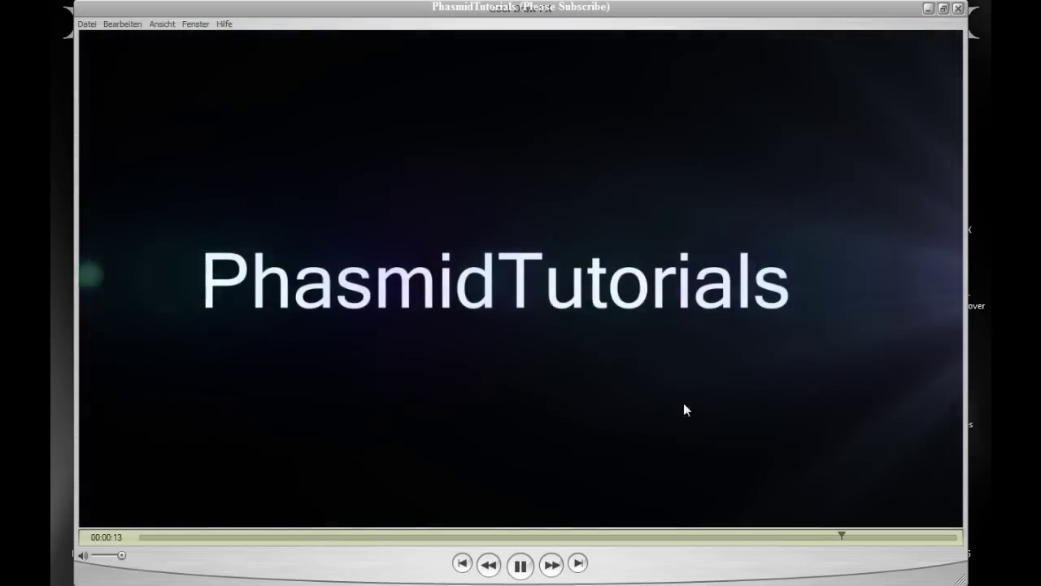
click(521, 565)
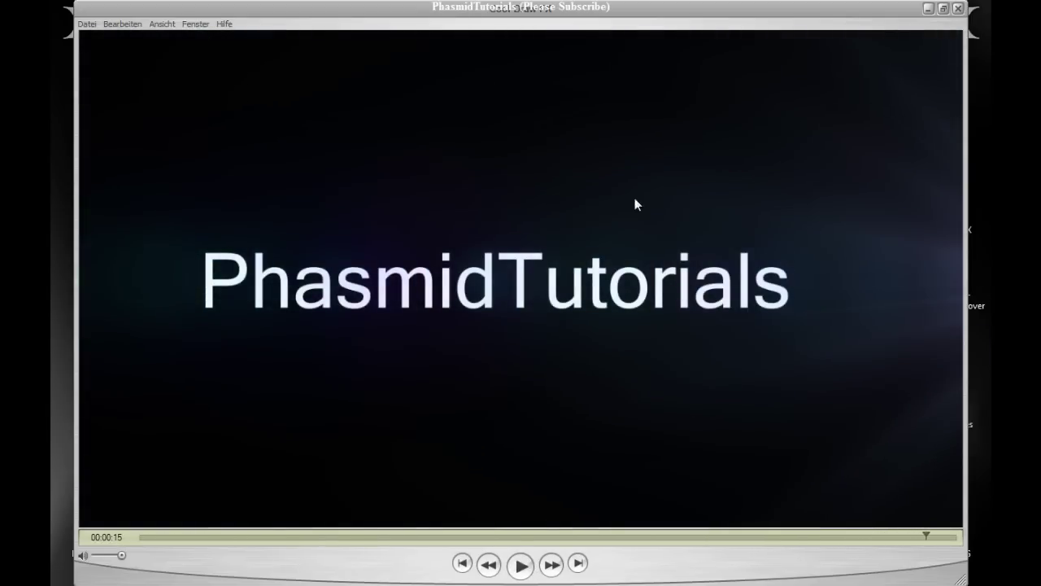
mouse_move(947, 580)
- Close QuickTime, then create Comp 1 at 1280×720, 29.97 fps, lasting 0;00;10;00
click(959, 9)
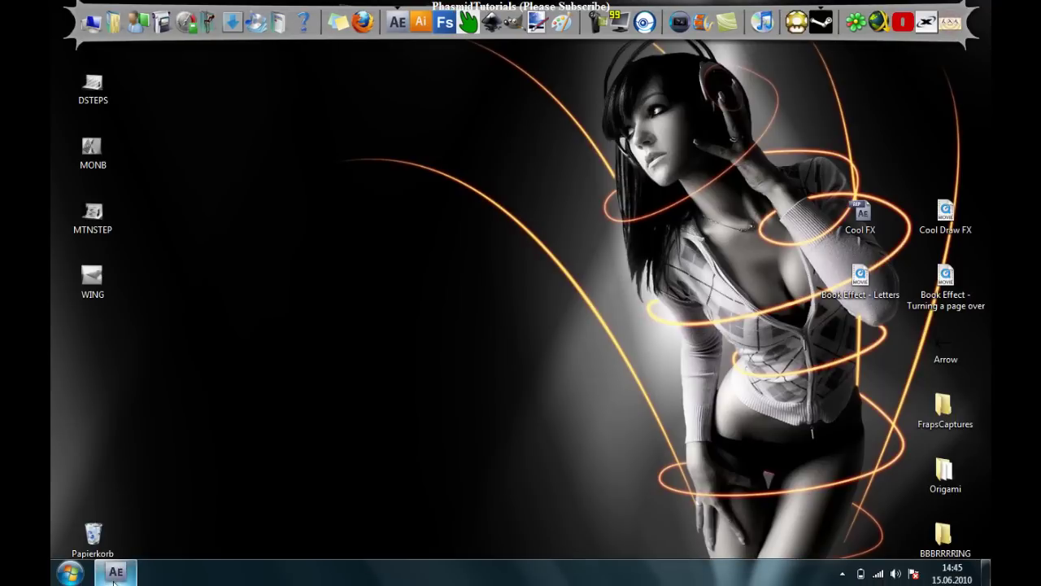
key(alt+Tab)
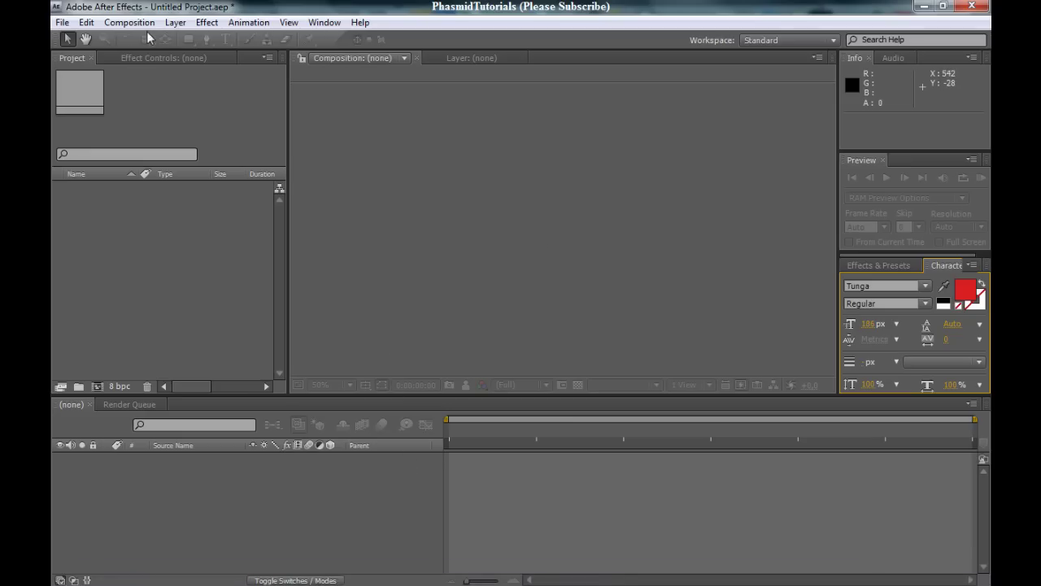
click(145, 24)
click(139, 35)
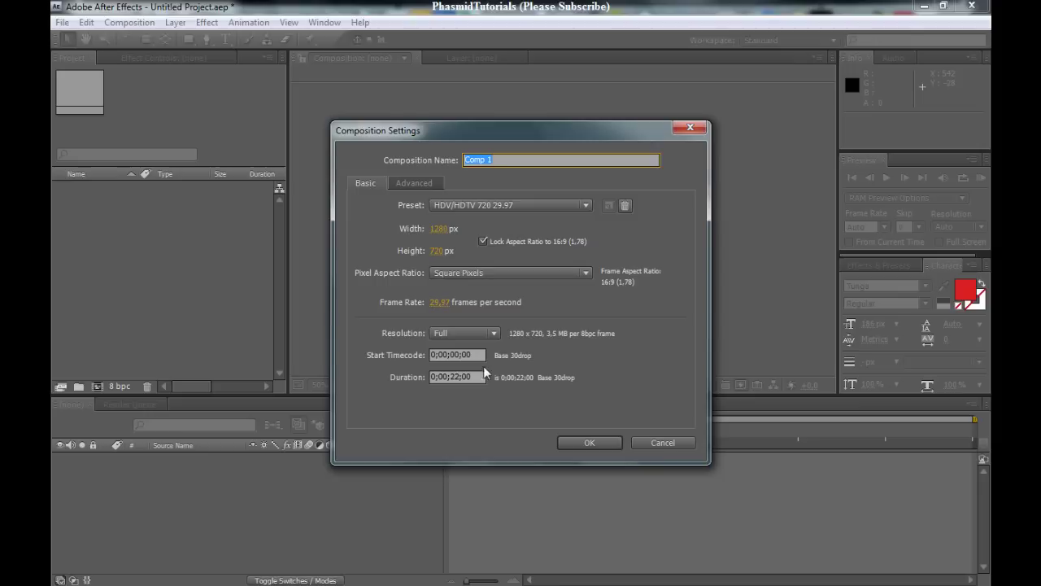
click(454, 378)
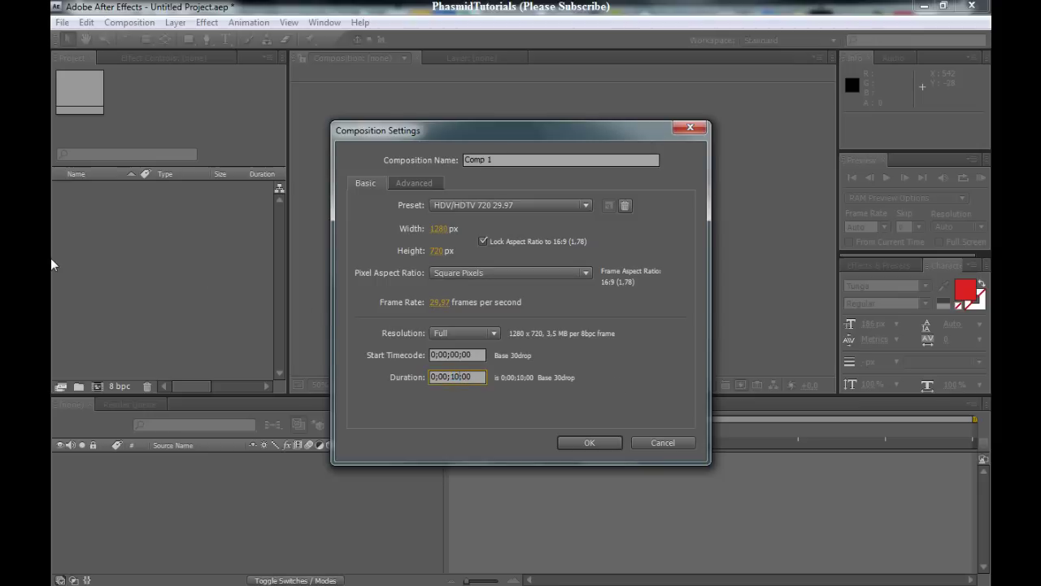
key(Return)
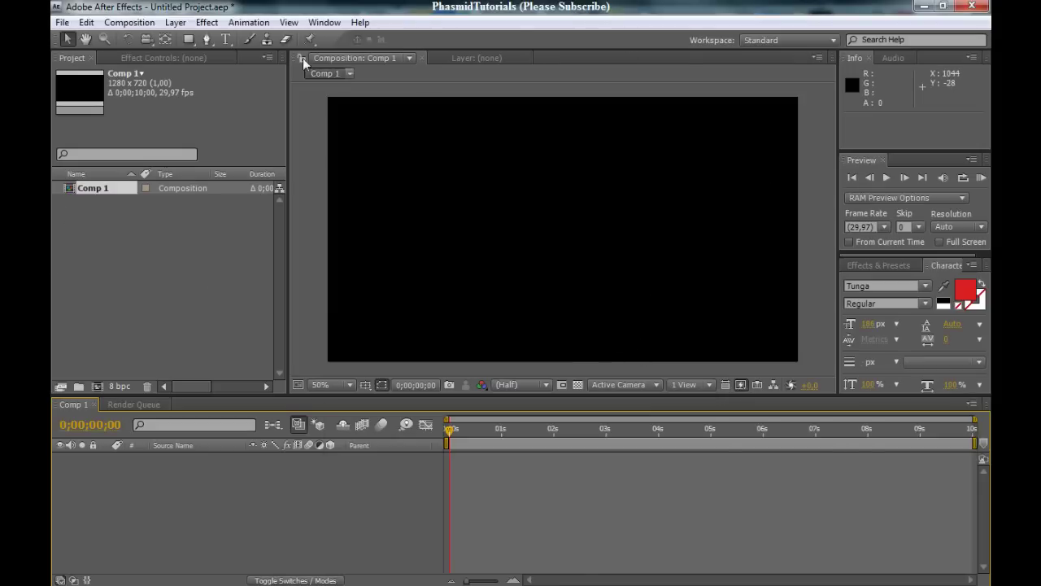
- Add a new red solid layer to Comp 1
click(175, 23)
mouse_move(342, 45)
click(452, 55)
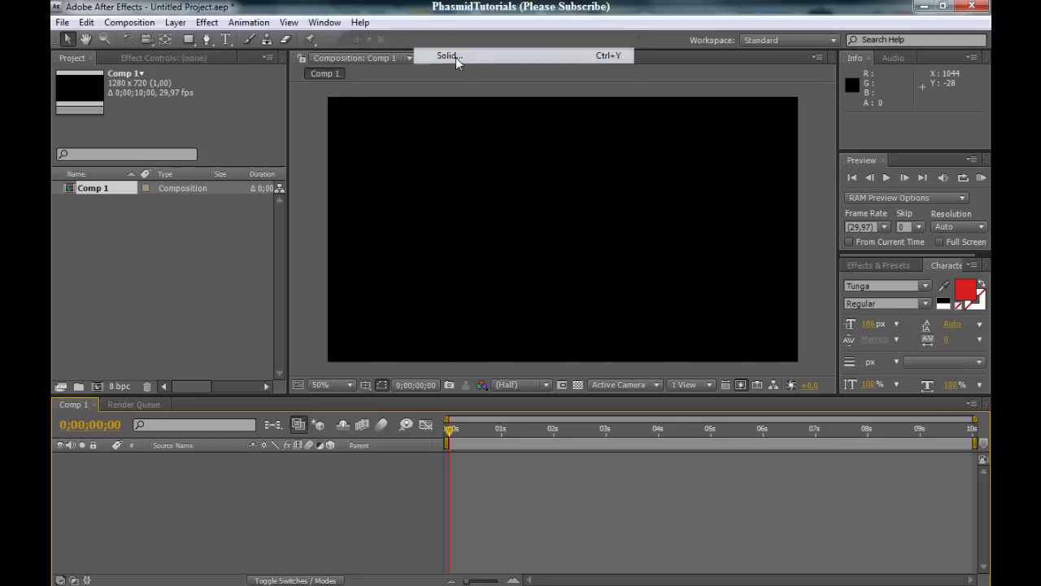
click(565, 431)
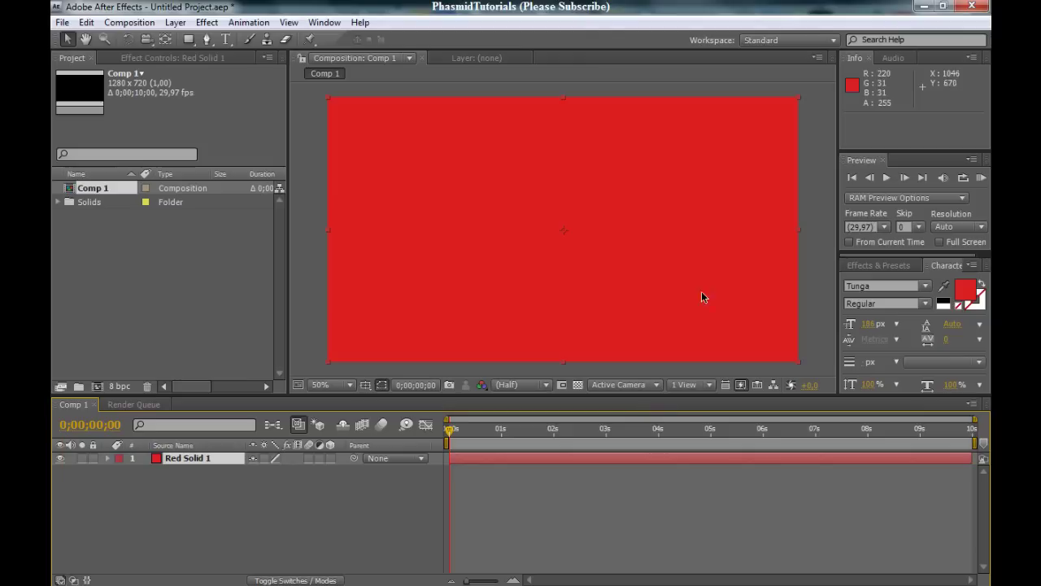
- Apply Paint Bucket to the solid, keeping Normal blending and setting Fill Selector to Transparency
click(206, 23)
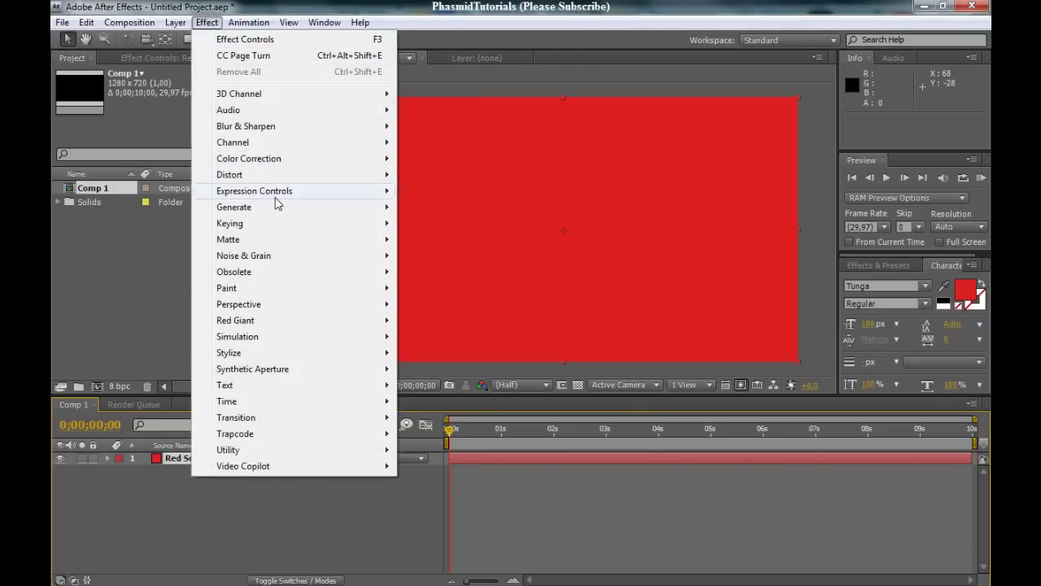
mouse_move(281, 208)
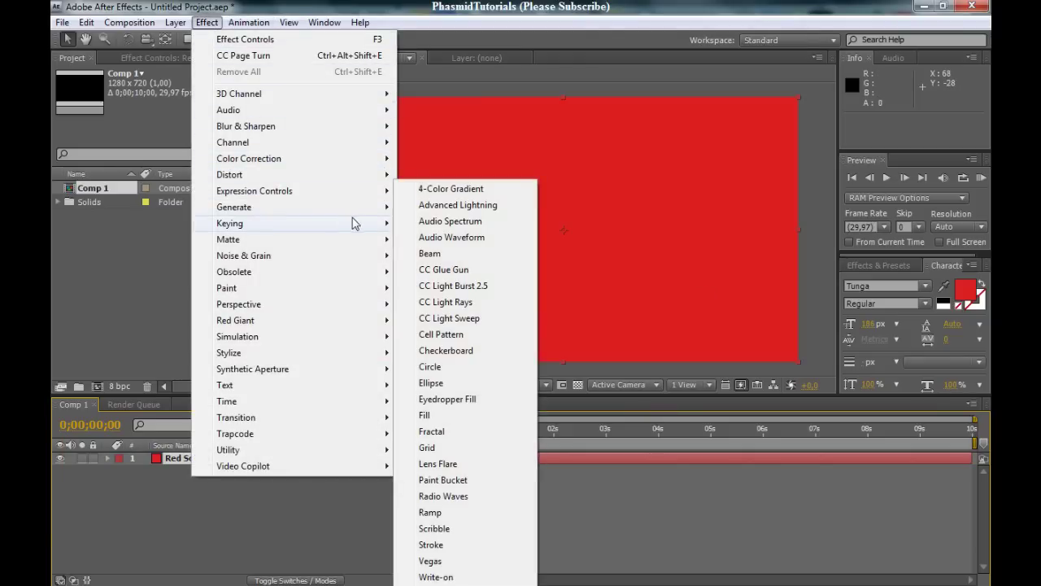
click(482, 480)
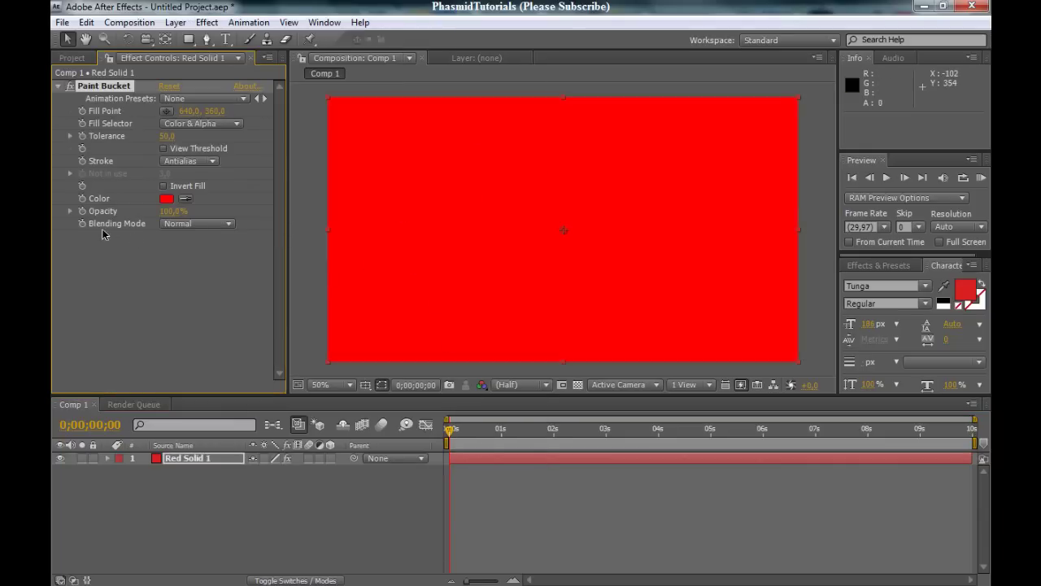
click(206, 229)
click(207, 229)
click(206, 126)
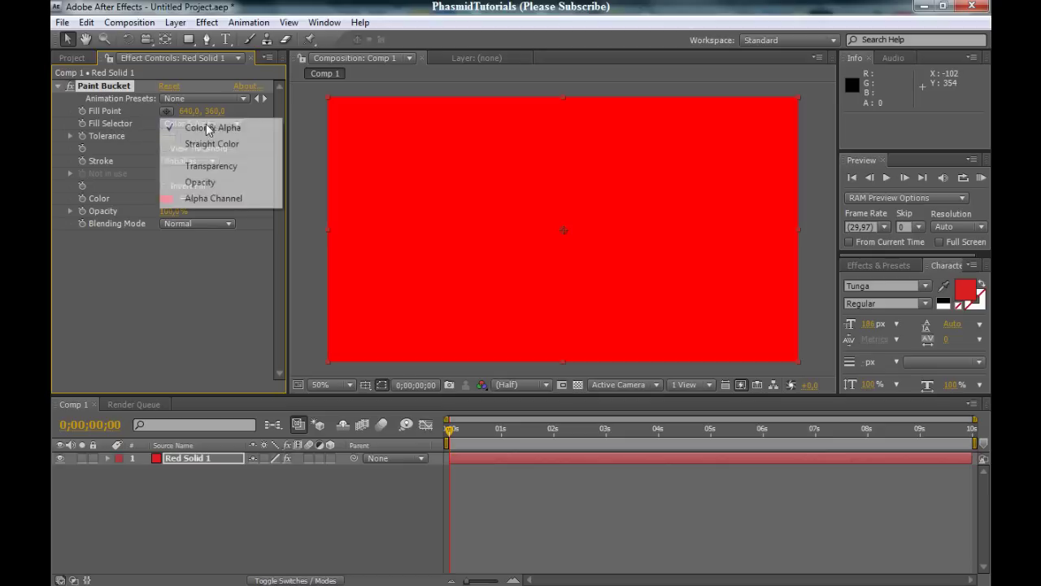
click(218, 166)
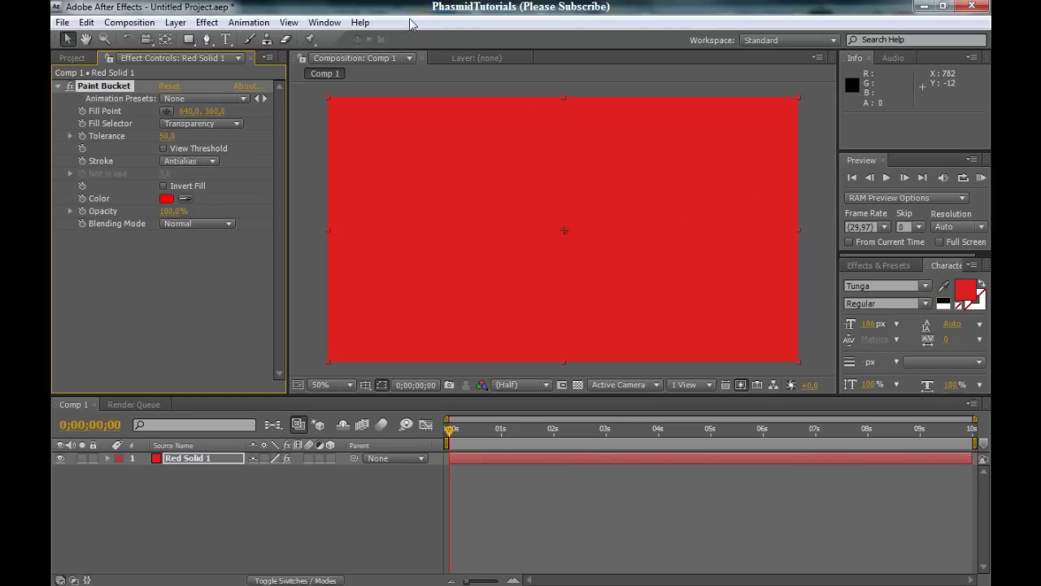
- Change the solid's colour to black (#000000) in Solid Settings, making it Black Solid 1
click(175, 23)
click(206, 54)
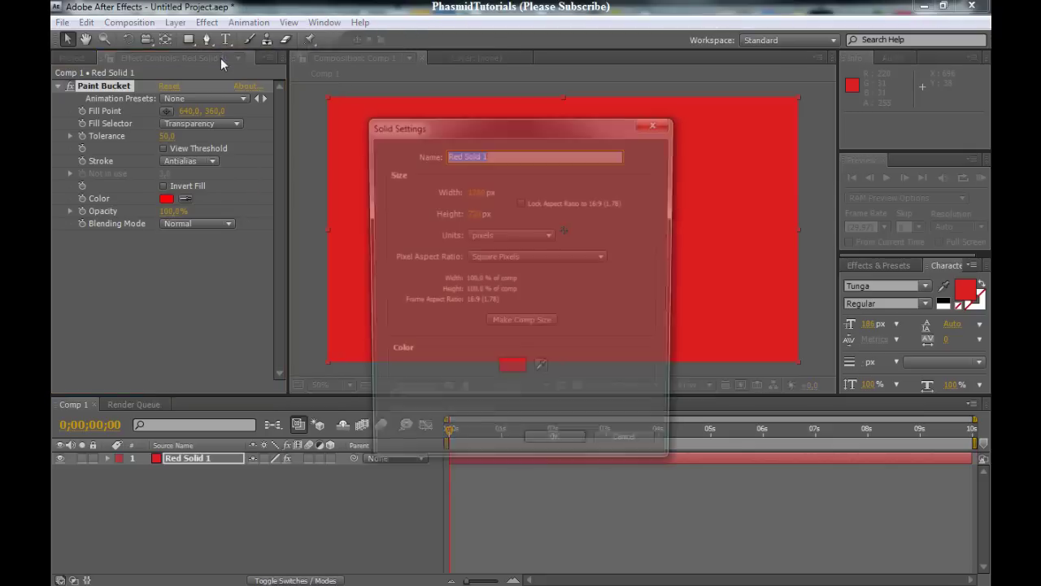
click(511, 373)
drag(189, 263, 172, 368)
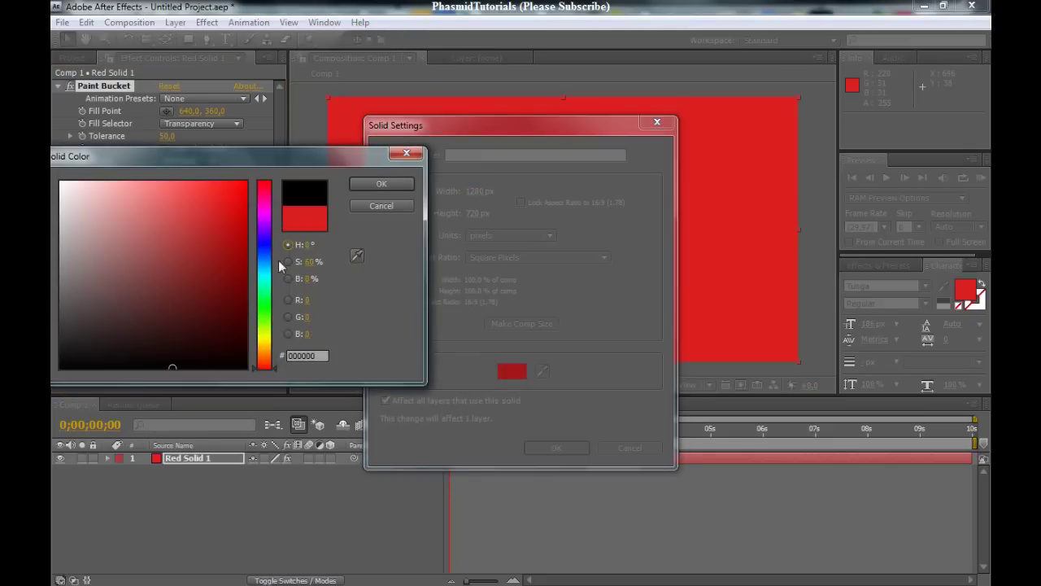
click(381, 184)
click(557, 447)
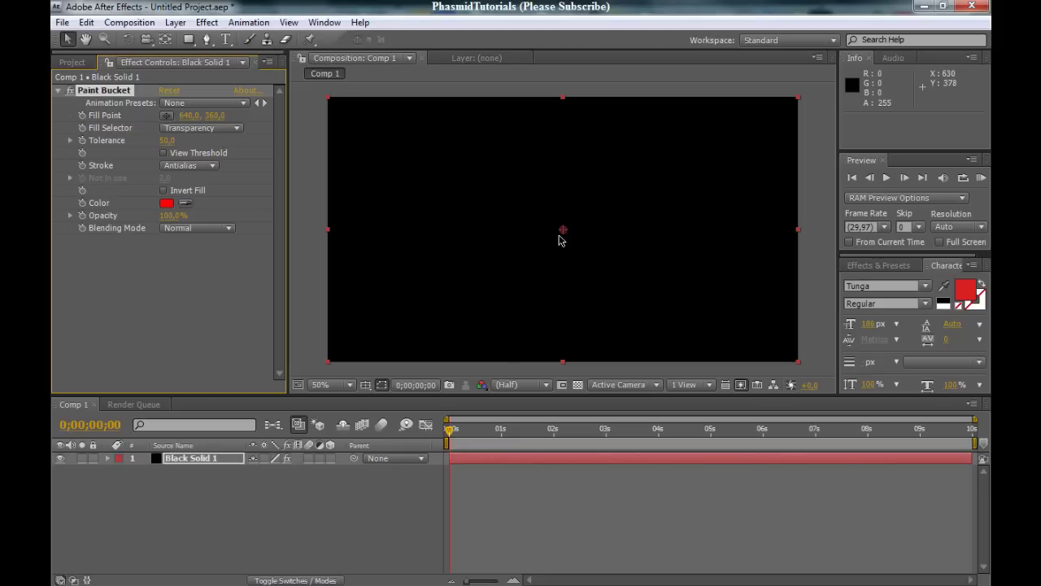
- In Black Solid 1's Layer panel, paint a red box outline with the Brush tool, then zoom to 25%
double_click(564, 262)
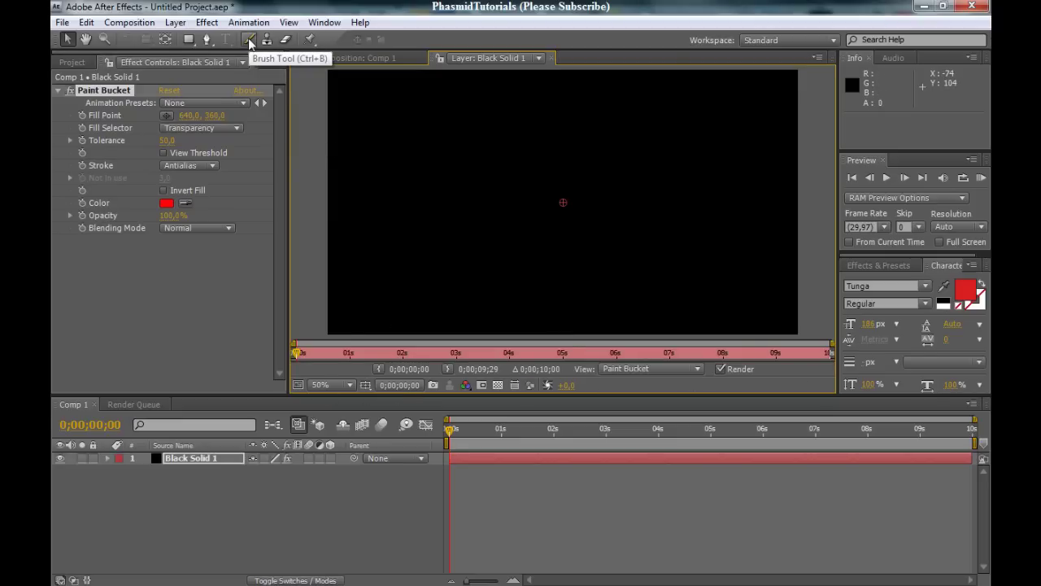
click(249, 40)
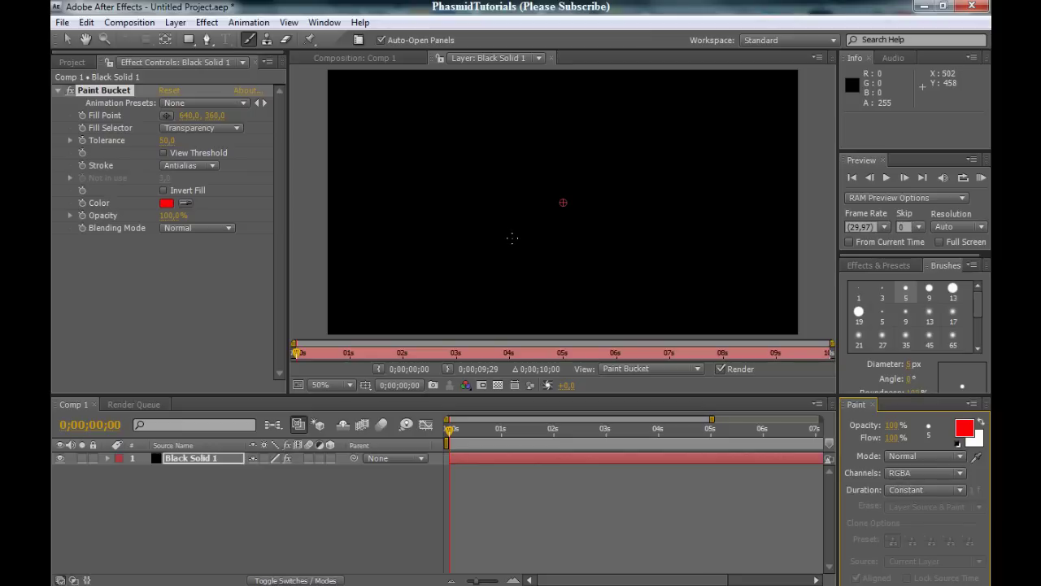
click(512, 237)
drag(512, 169, 600, 162)
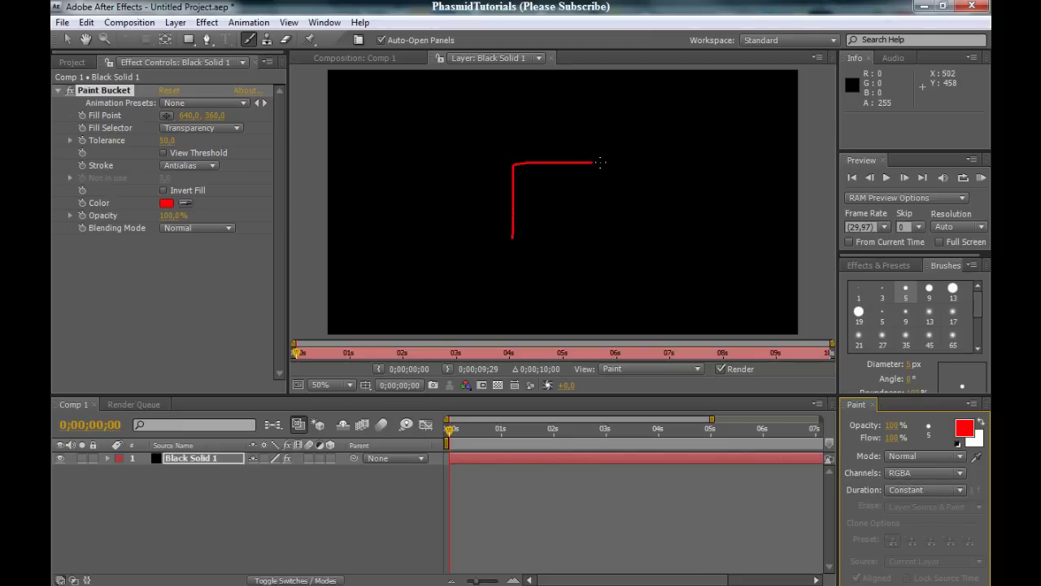
drag(642, 244, 512, 238)
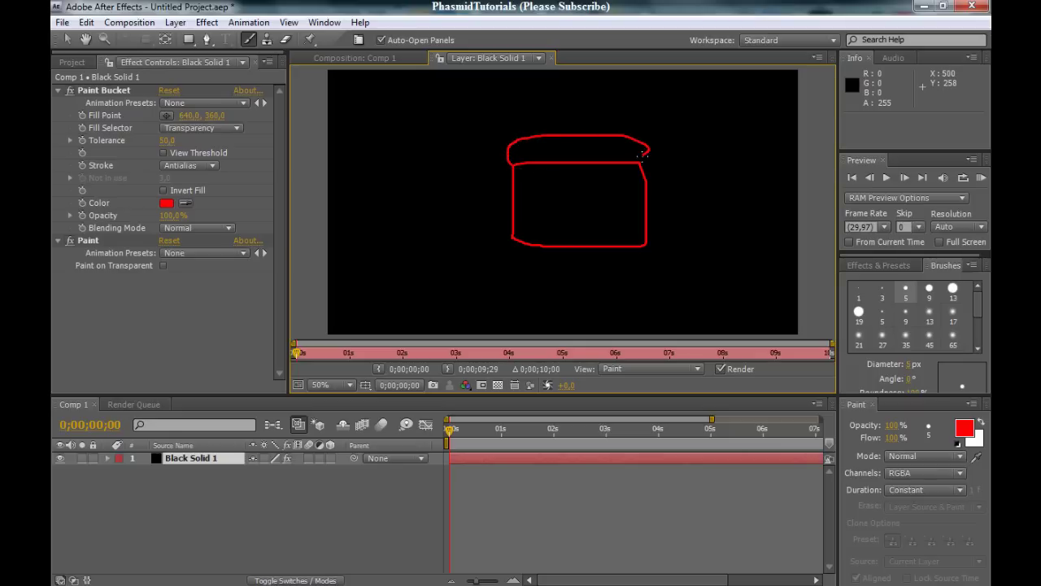
key(comma)
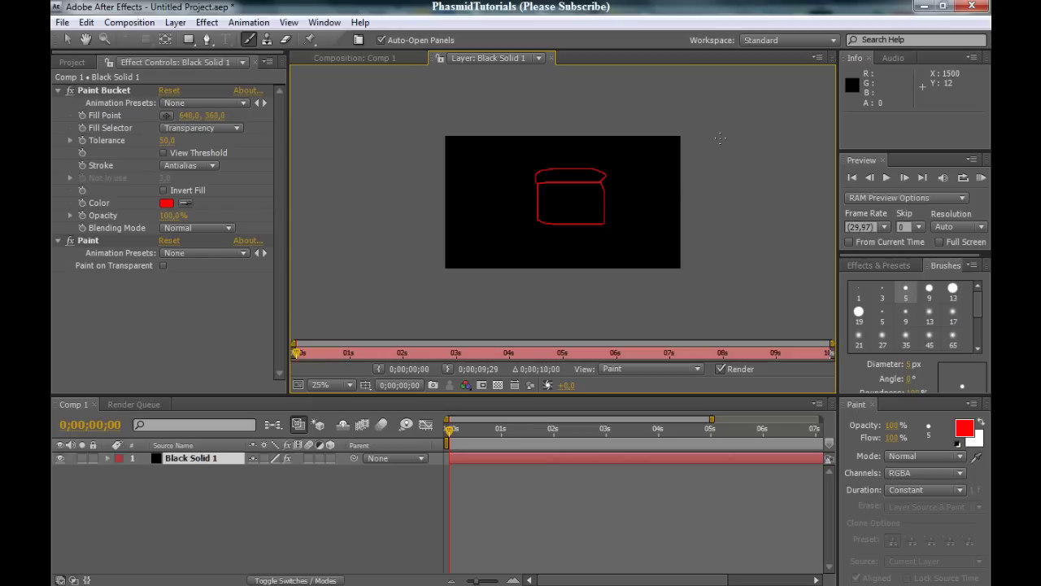
- Reveal Brush 1 and Brush 2 under Paint and set their Path keyframes at frame 5
click(109, 458)
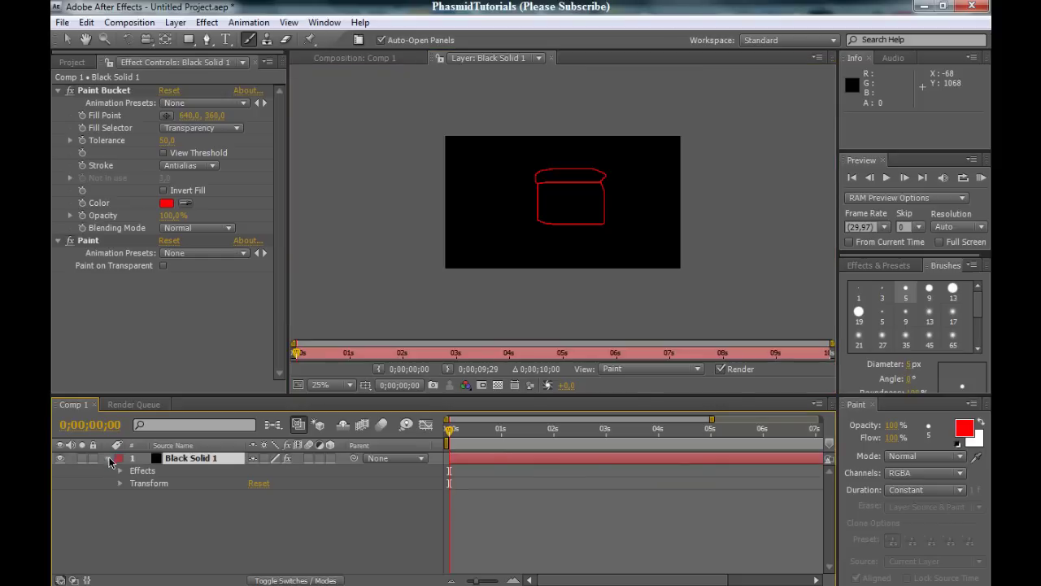
click(120, 472)
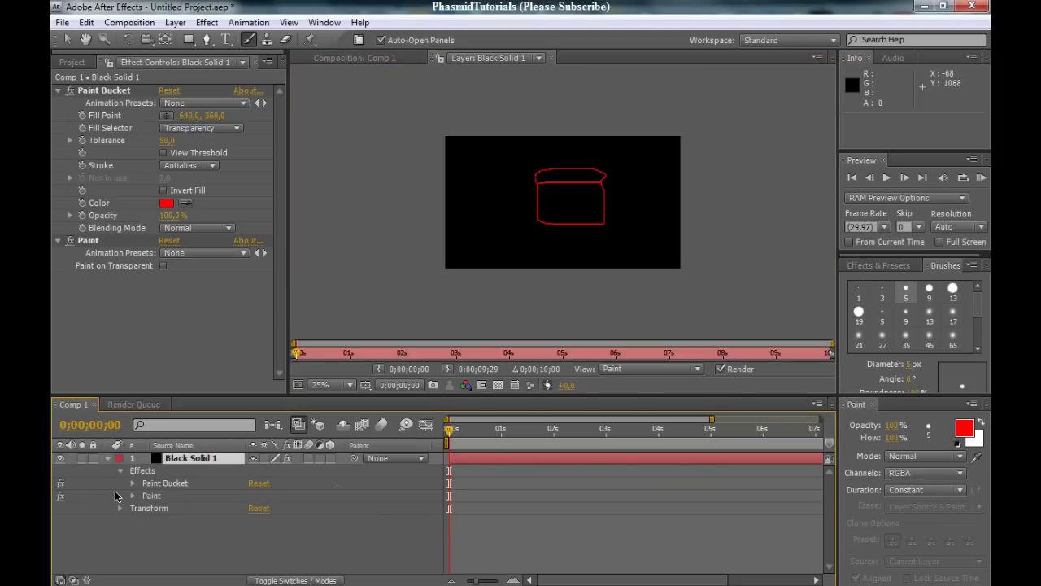
click(132, 497)
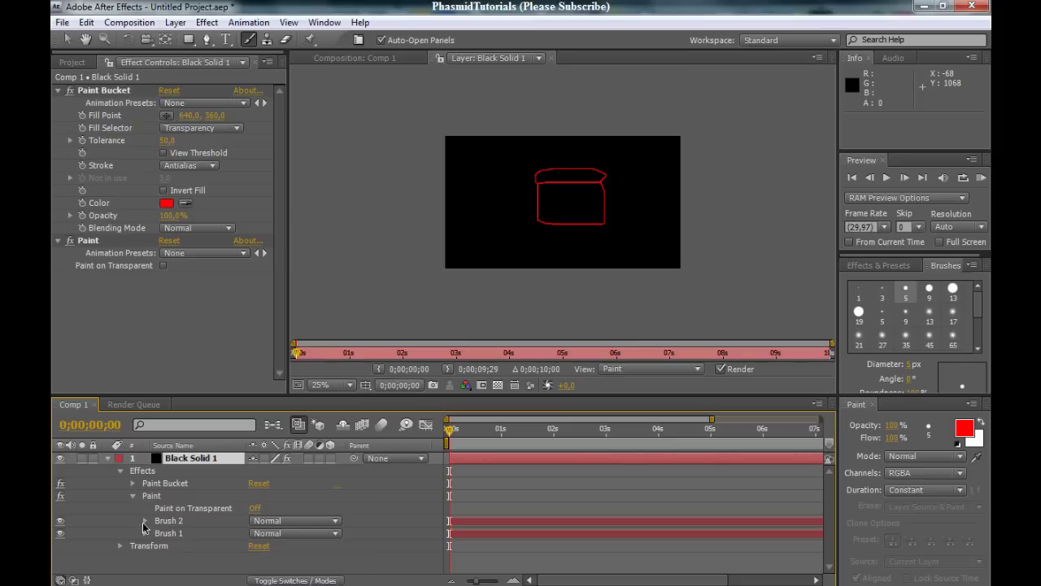
click(183, 534)
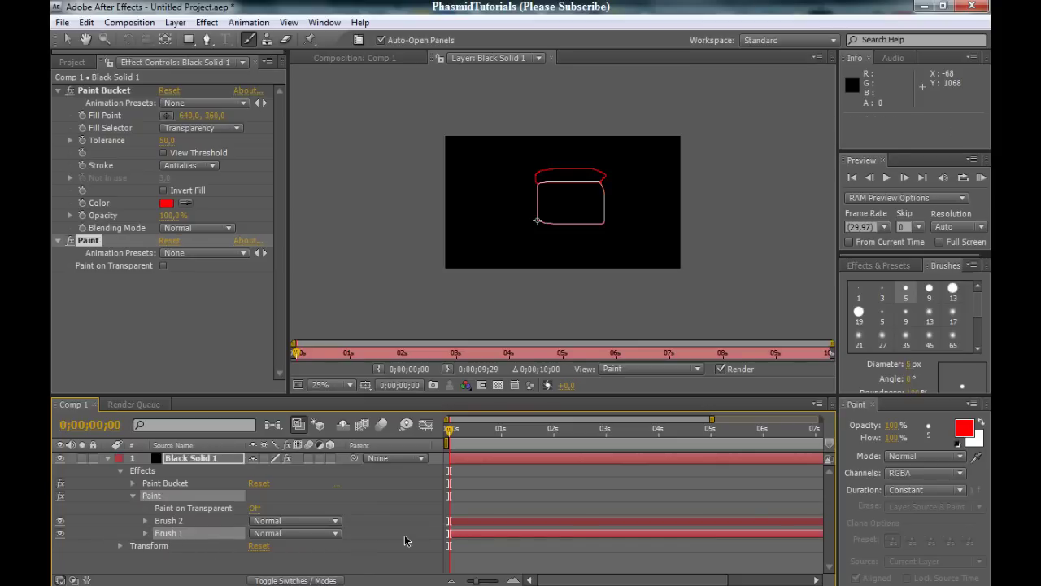
shift+click(169, 522)
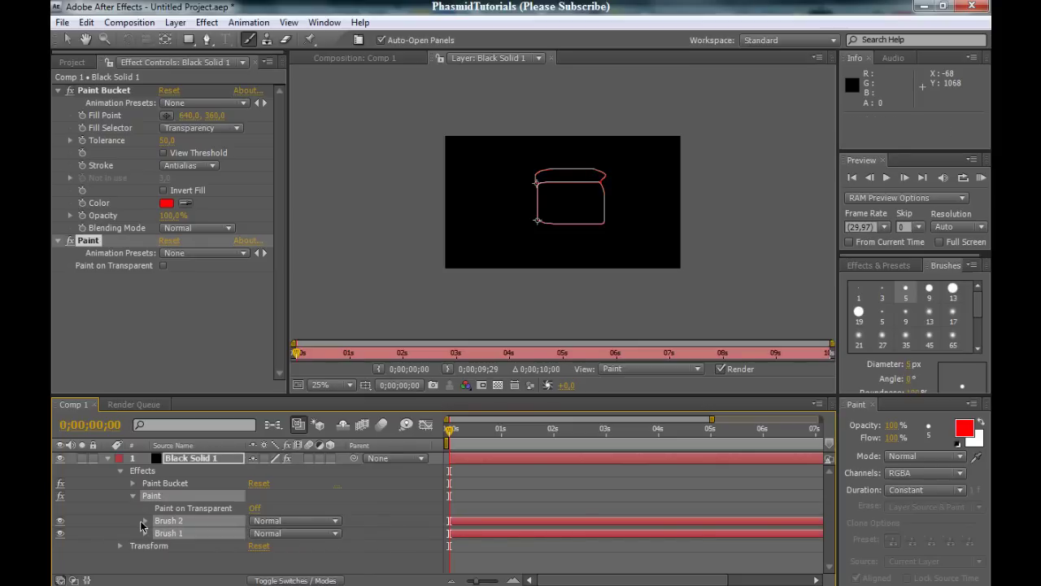
click(145, 522)
scroll(209, 530, down, 3)
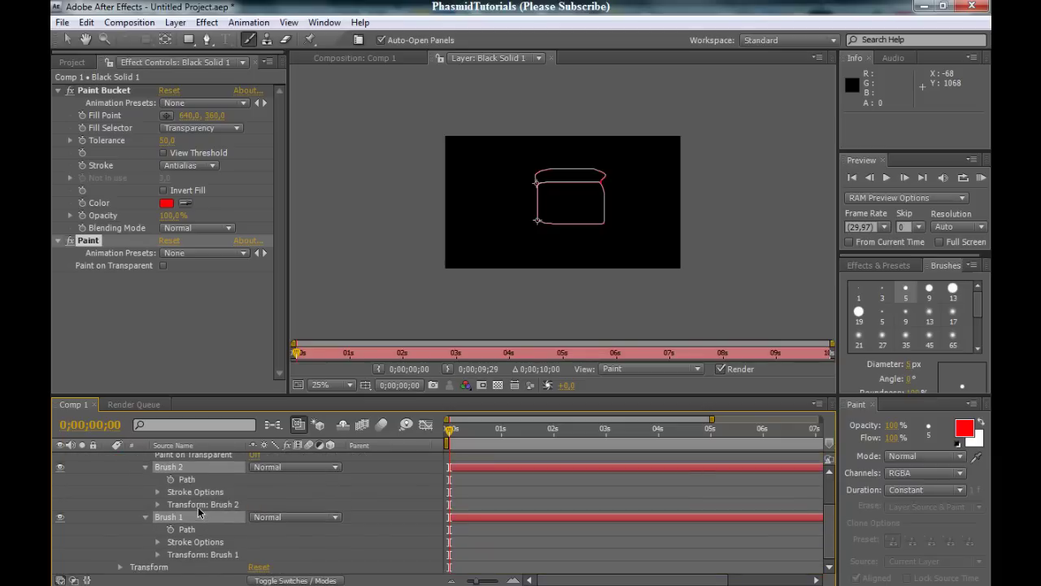
key(Page_Down)
key(Page_Down)
key(Page_Down)
key(Page_Down)
key(Page_Down)
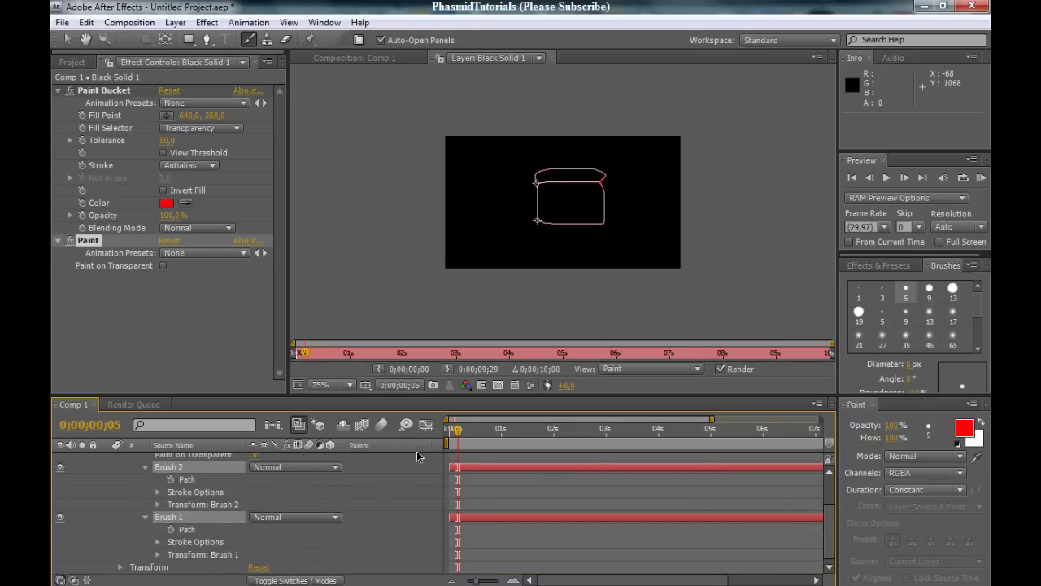
click(171, 480)
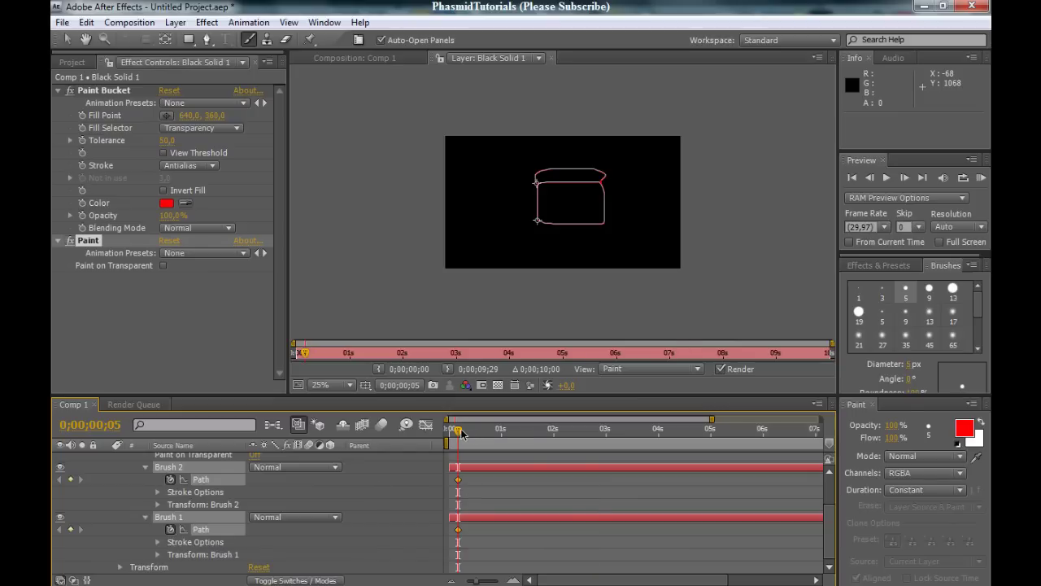
drag(460, 433, 474, 432)
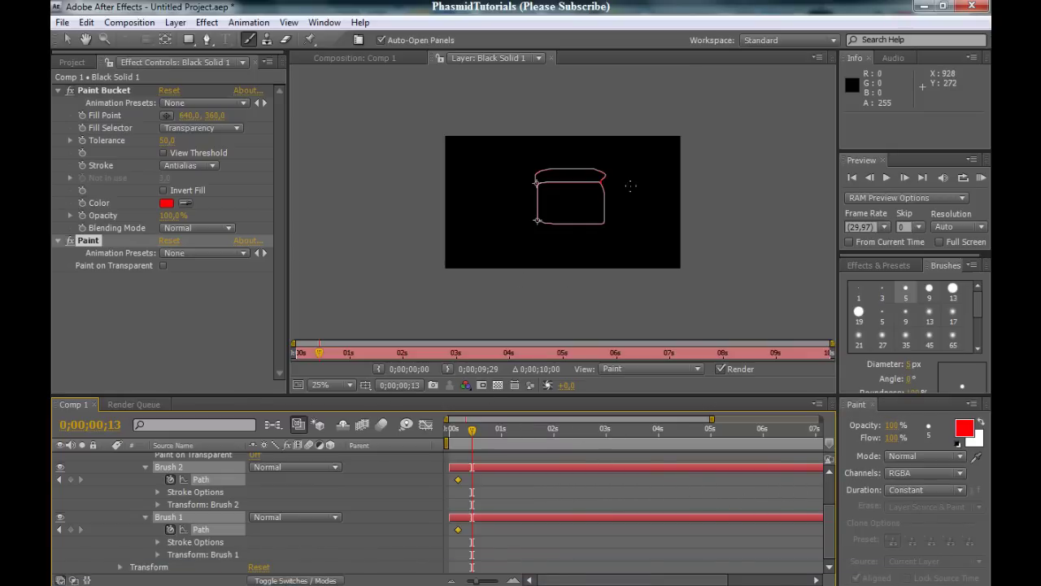
- At frame 13, zoom to 50% and paint a red loop and a triangle left of the box
key(period)
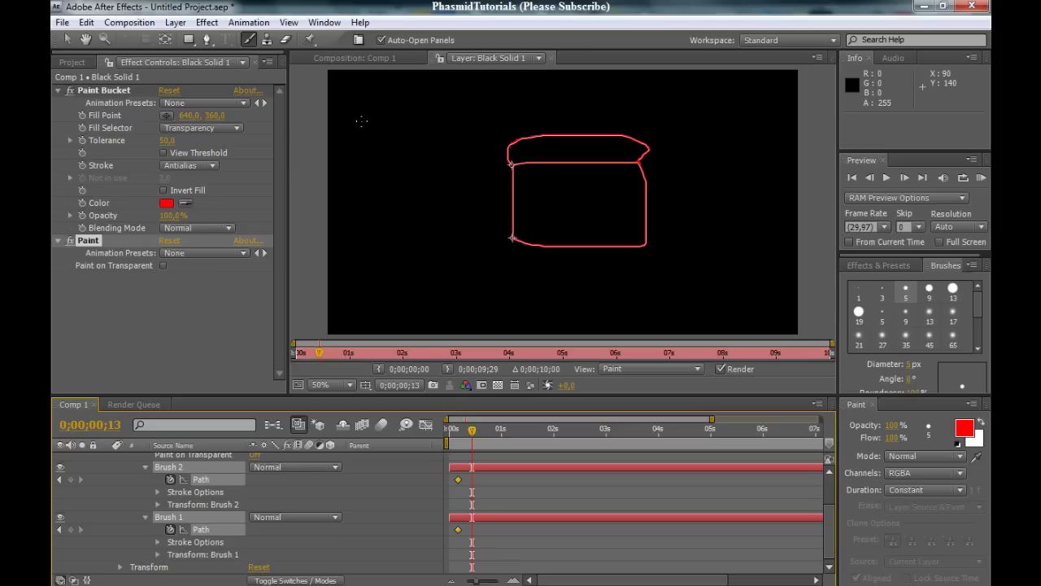
mouse_move(453, 128)
mouse_down()
mouse_move(392, 111)
mouse_move(352, 131)
mouse_move(368, 176)
mouse_move(430, 196)
mouse_move(463, 171)
mouse_move(456, 127)
mouse_up()
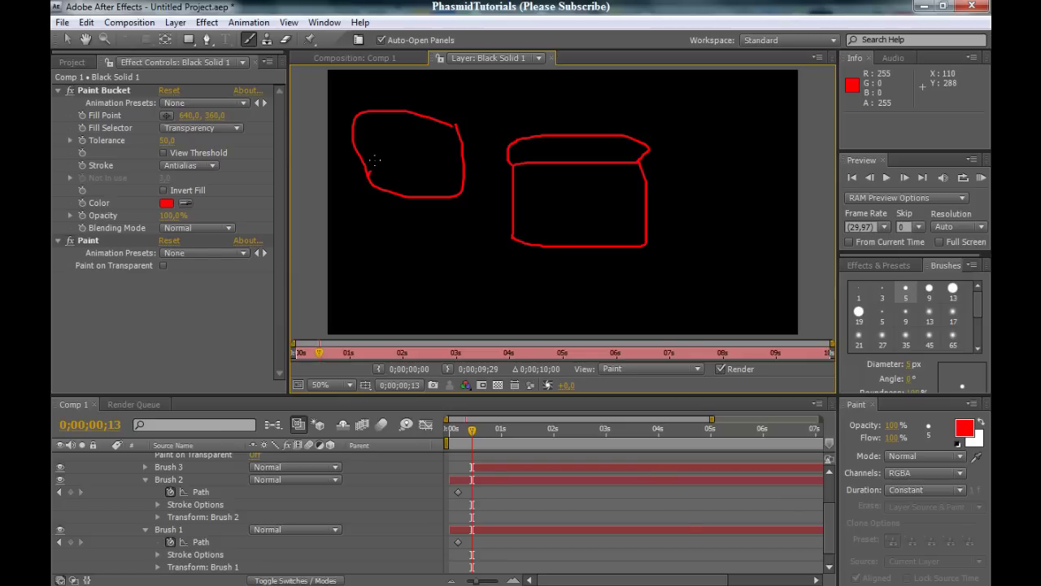
mouse_move(368, 174)
mouse_down()
mouse_move(400, 103)
mouse_move(462, 176)
mouse_move(376, 177)
mouse_up()
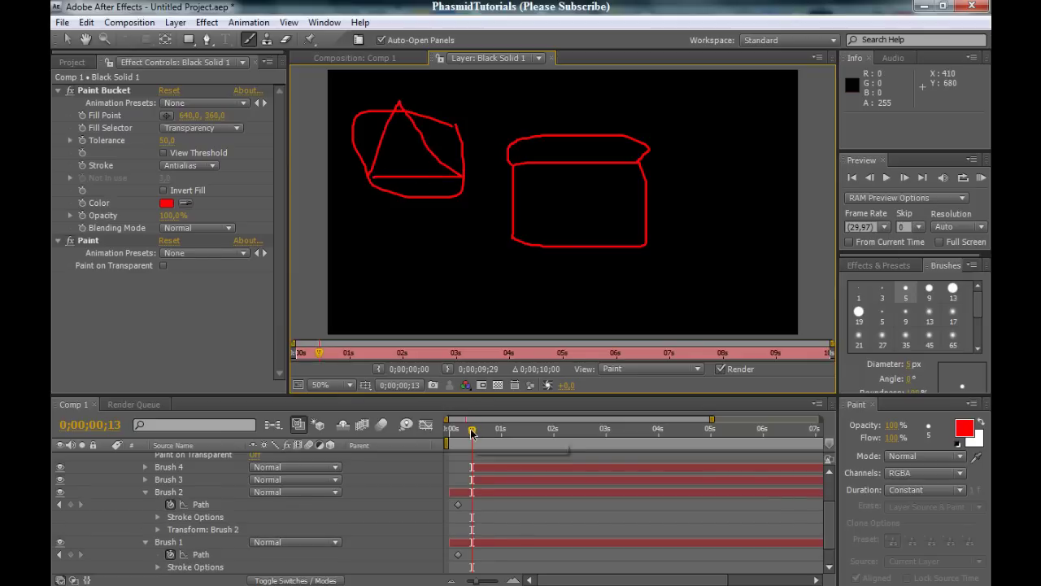
- Undo the painted loop and triangle strokes, including a repainted triangle
drag(472, 434, 472, 434)
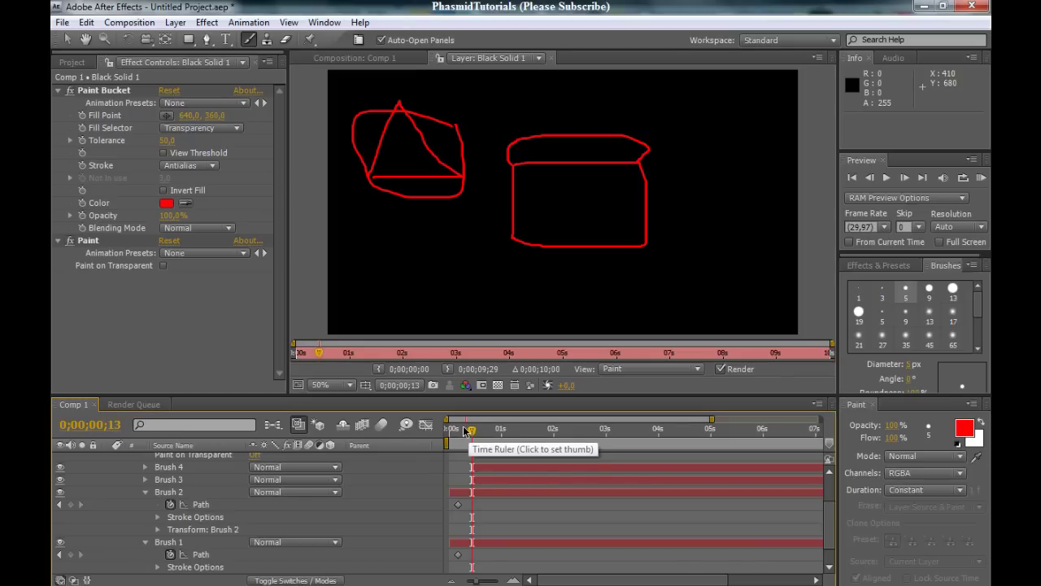
key(ctrl+z)
key(ctrl+z)
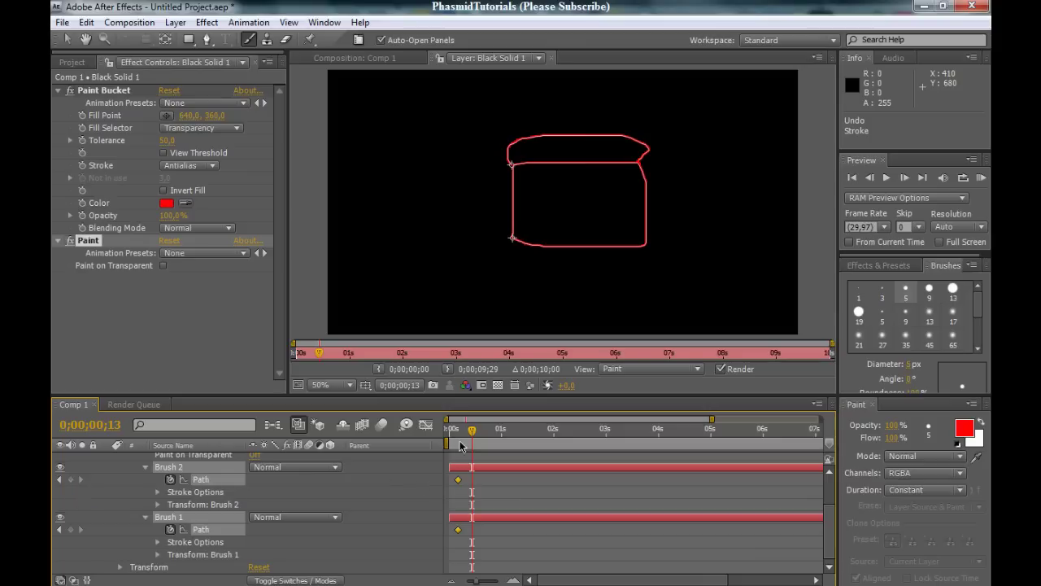
drag(472, 431, 471, 432)
mouse_move(375, 191)
mouse_down()
mouse_move(392, 136)
mouse_move(424, 203)
mouse_move(374, 209)
mouse_up()
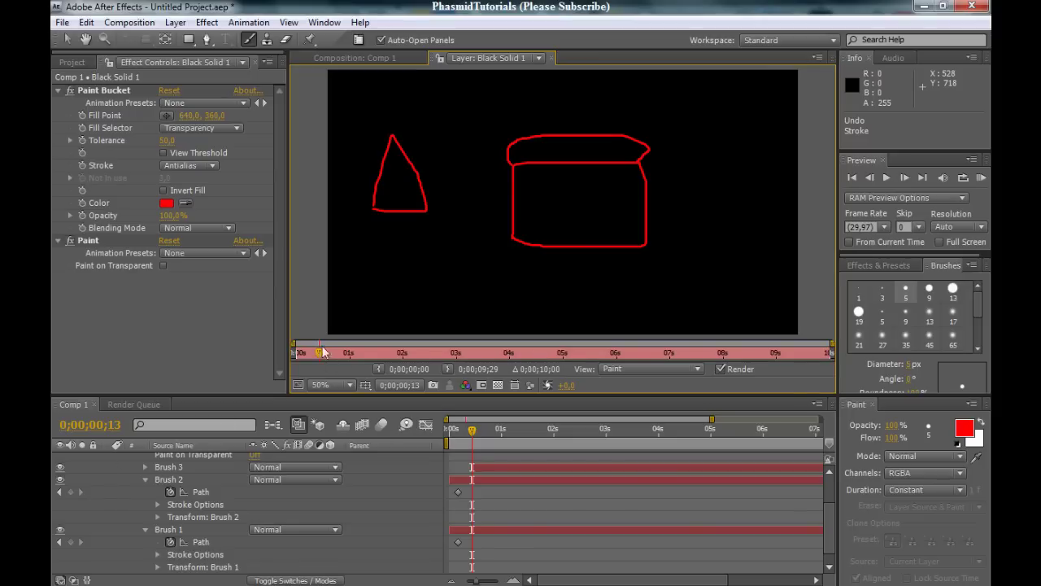
key(ctrl+z)
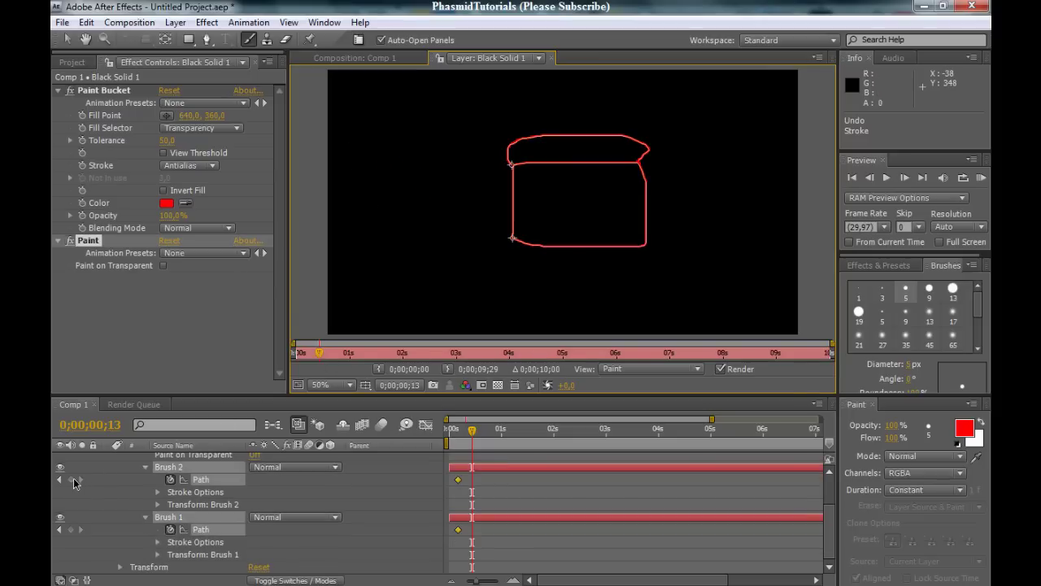
- Delete the extra Brush 1 and Brush 2 Path keyframes at frame 13, then select Brush 1
click(71, 479)
click(70, 529)
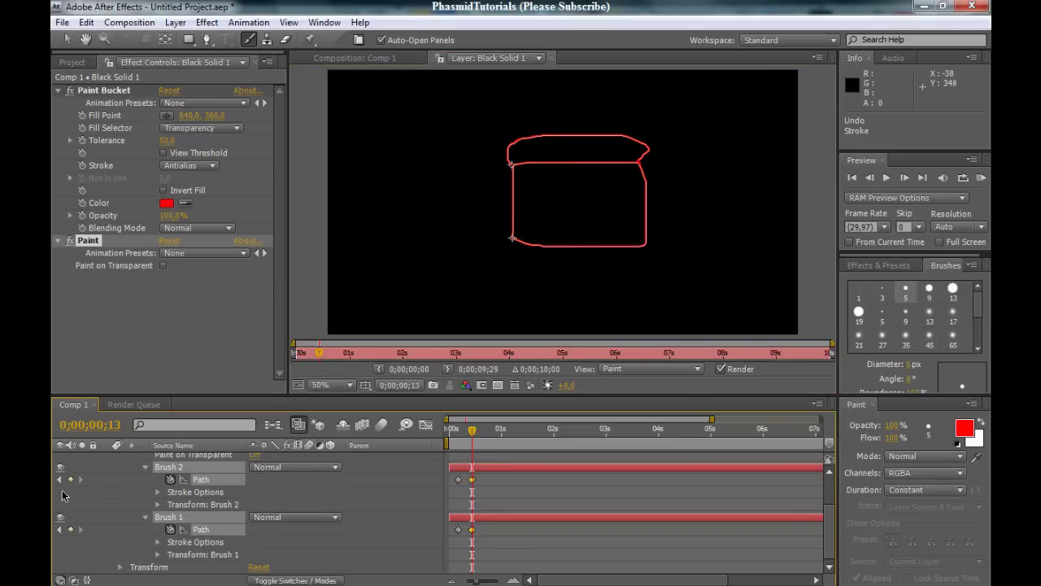
click(405, 507)
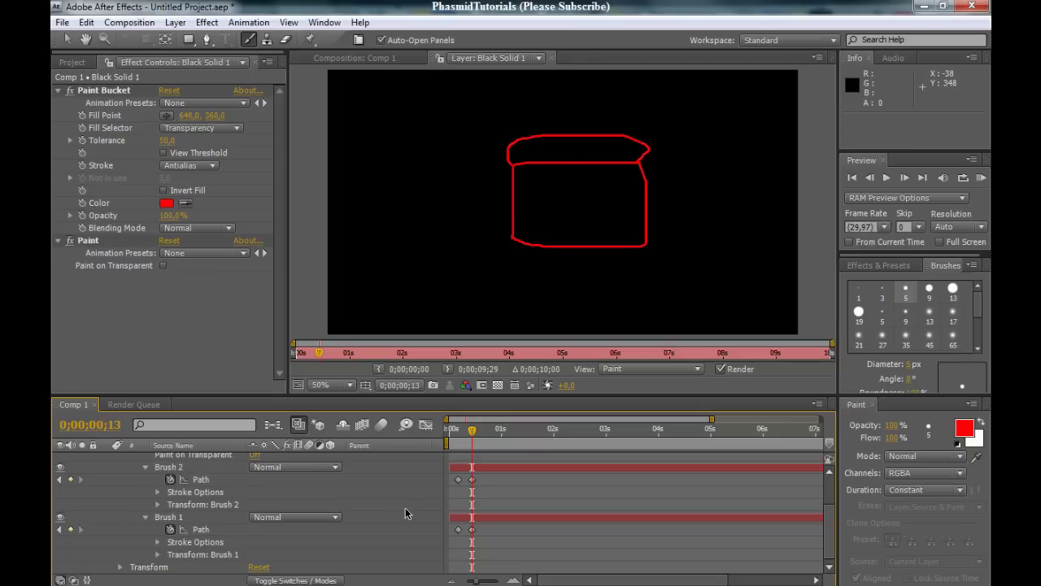
click(472, 480)
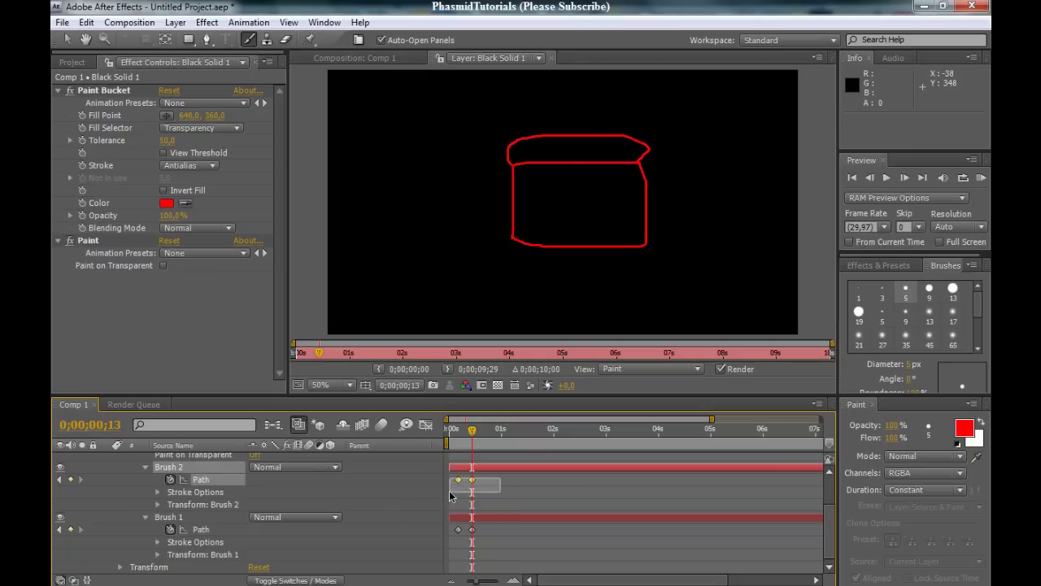
key(Delete)
click(498, 529)
click(472, 528)
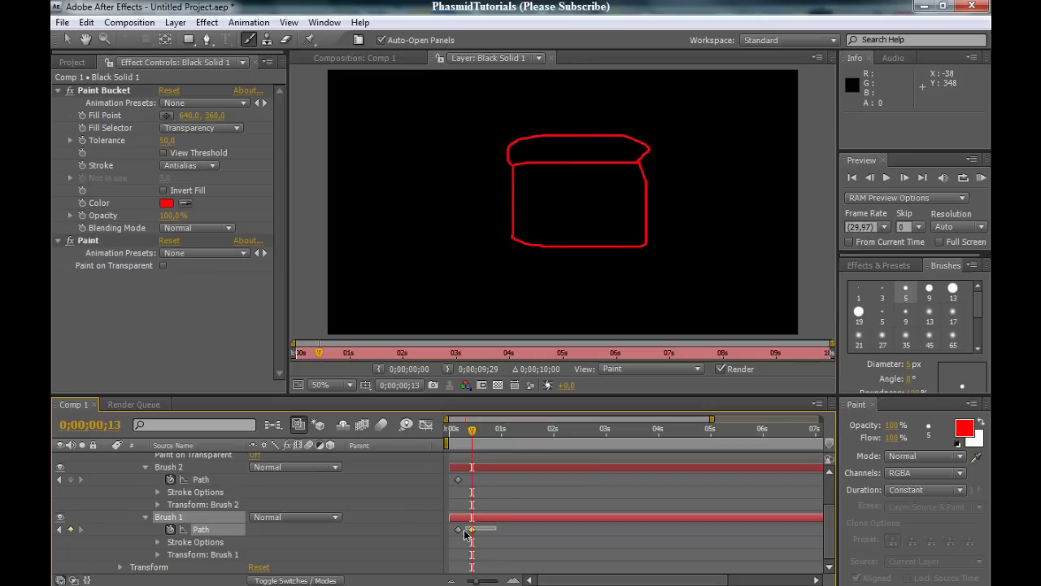
key(Delete)
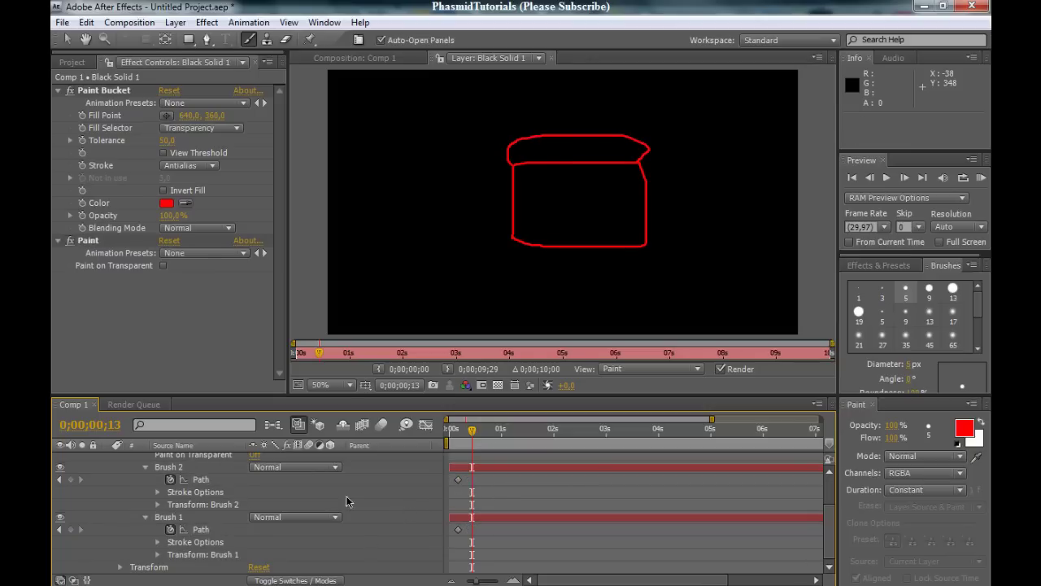
click(176, 518)
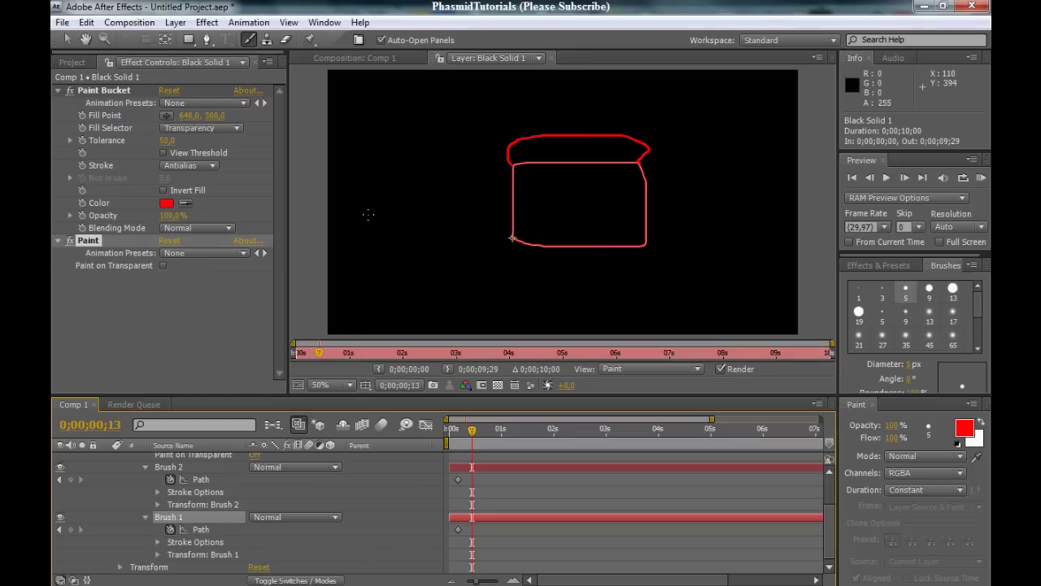
- At frame 13, redraw Brush 1 as a triangle and Brush 2 as a circle around it
mouse_move(366, 222)
mouse_down()
mouse_move(389, 159)
mouse_move(406, 171)
mouse_move(417, 217)
mouse_move(368, 221)
mouse_up()
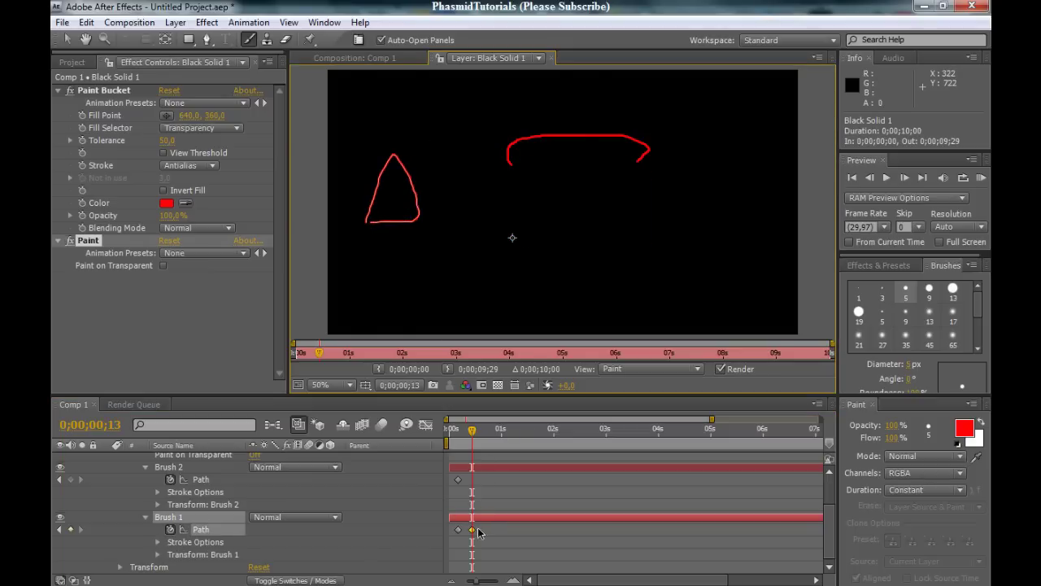
click(181, 468)
mouse_move(416, 139)
mouse_down()
mouse_move(345, 178)
mouse_move(373, 260)
mouse_move(435, 243)
mouse_move(450, 188)
mouse_move(398, 128)
mouse_up()
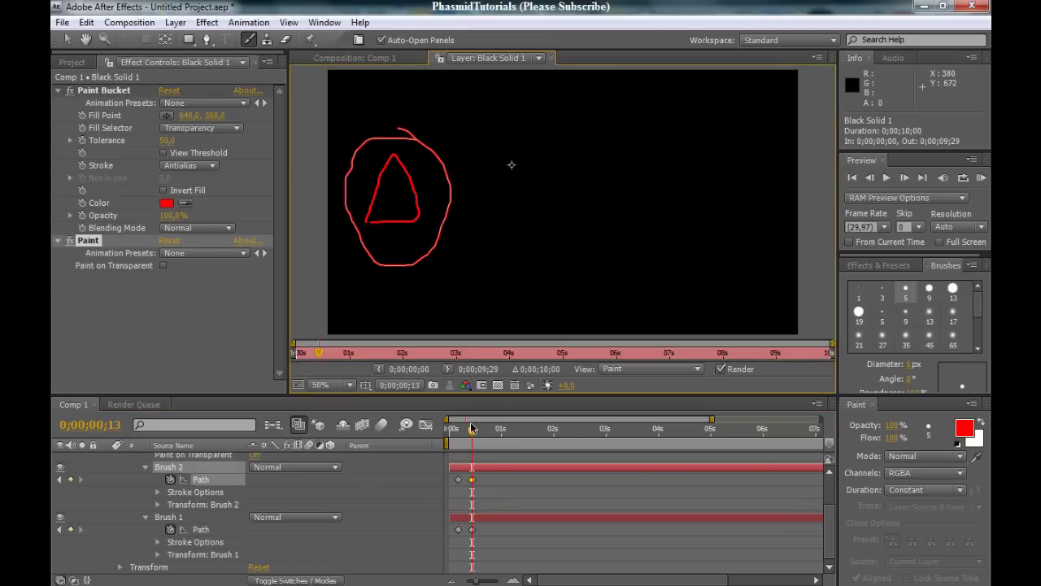
drag(472, 428, 439, 437)
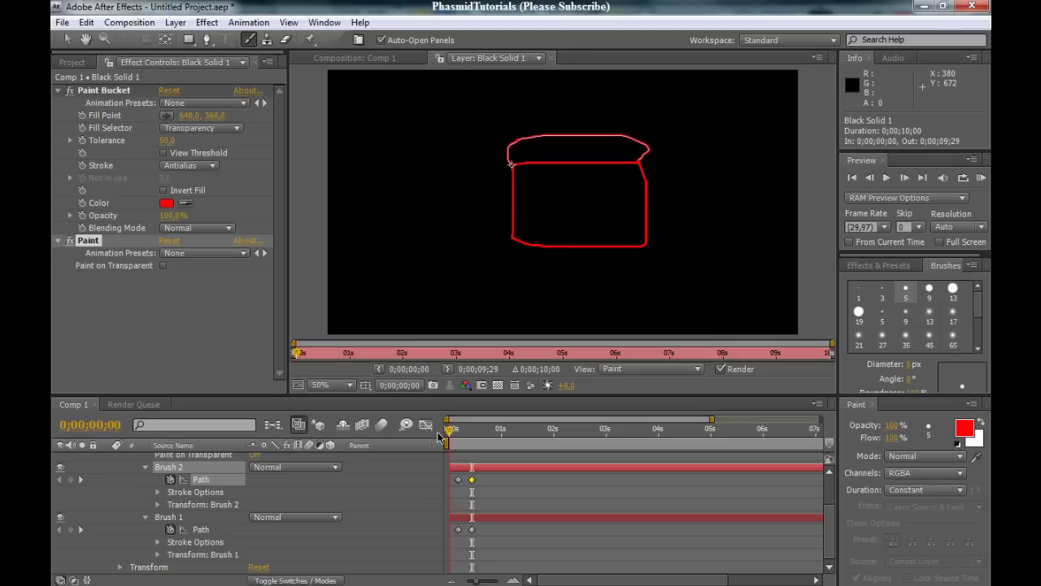
- Move both brushes' second Path keyframes to 0;00;00;23 and preview the box-to-triangle morph
click(887, 176)
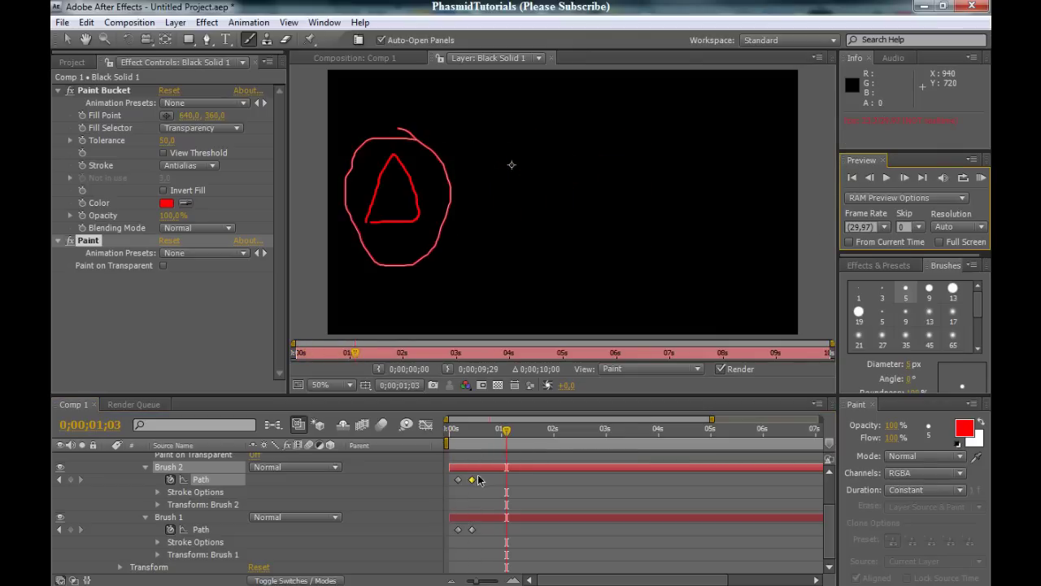
mouse_move(479, 480)
mouse_down()
mouse_move(480, 495)
mouse_move(498, 496)
mouse_move(494, 470)
mouse_move(470, 559)
mouse_up()
drag(472, 481, 491, 482)
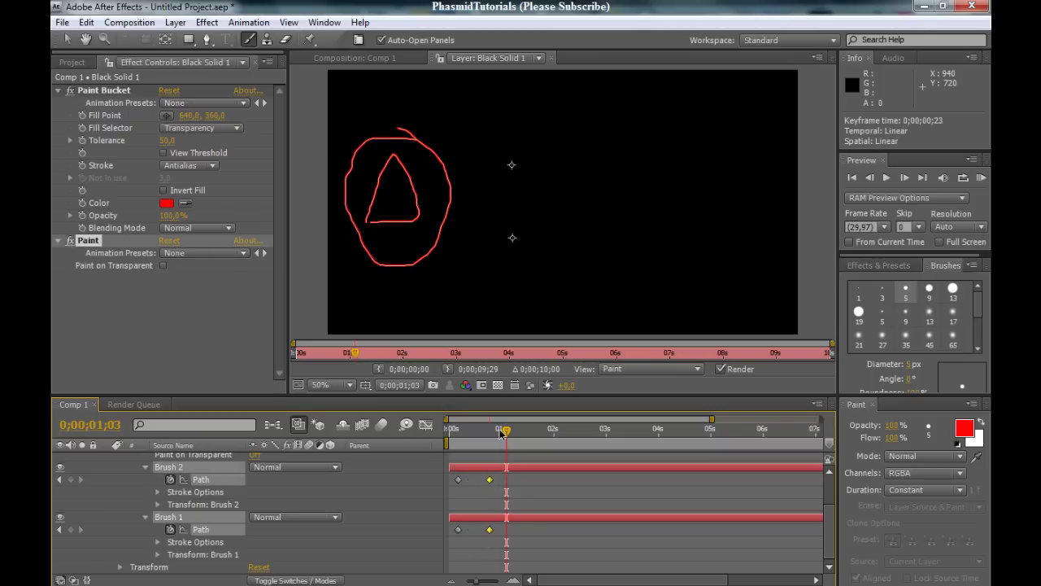
drag(506, 432, 437, 437)
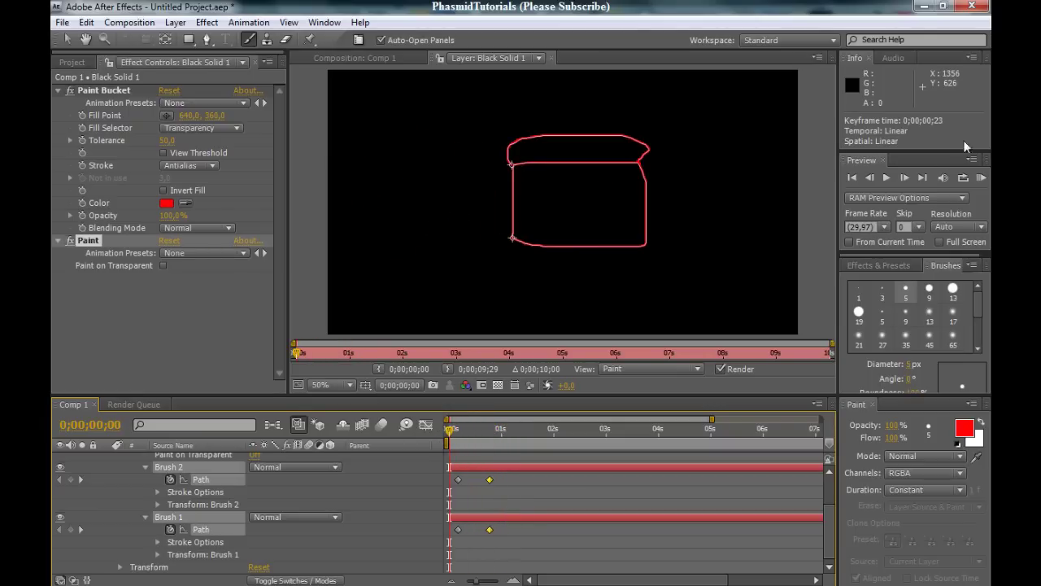
click(888, 177)
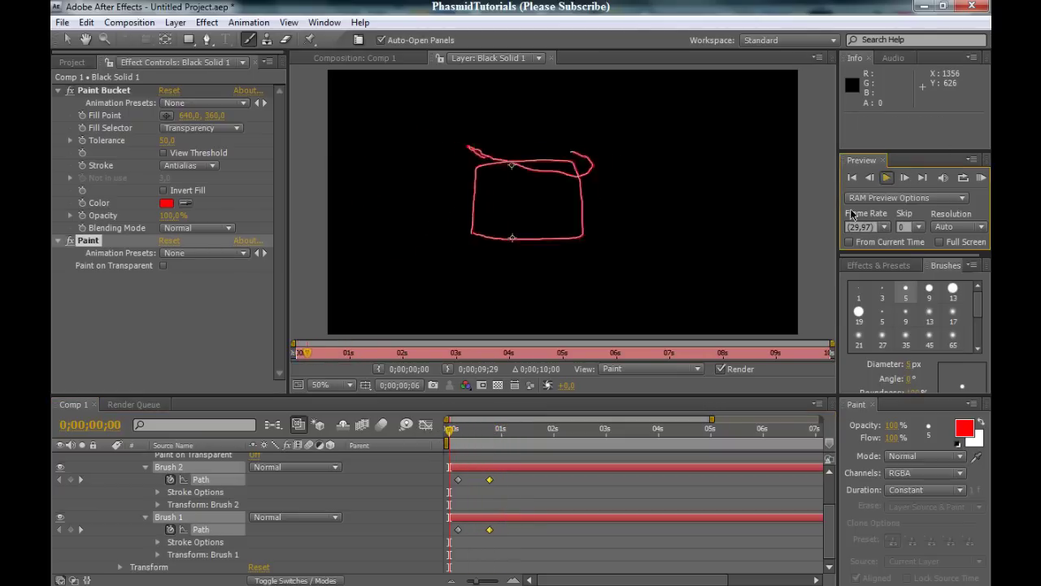
key(space)
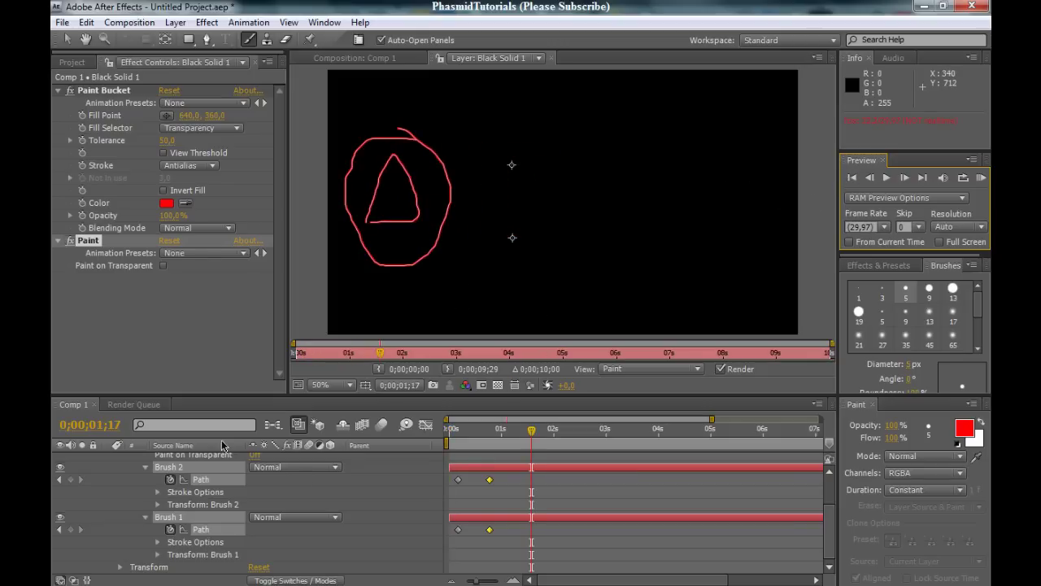
- At 1;17, repaint Brush 1 as a trapezoid roof stroke on the right of the frame
click(350, 543)
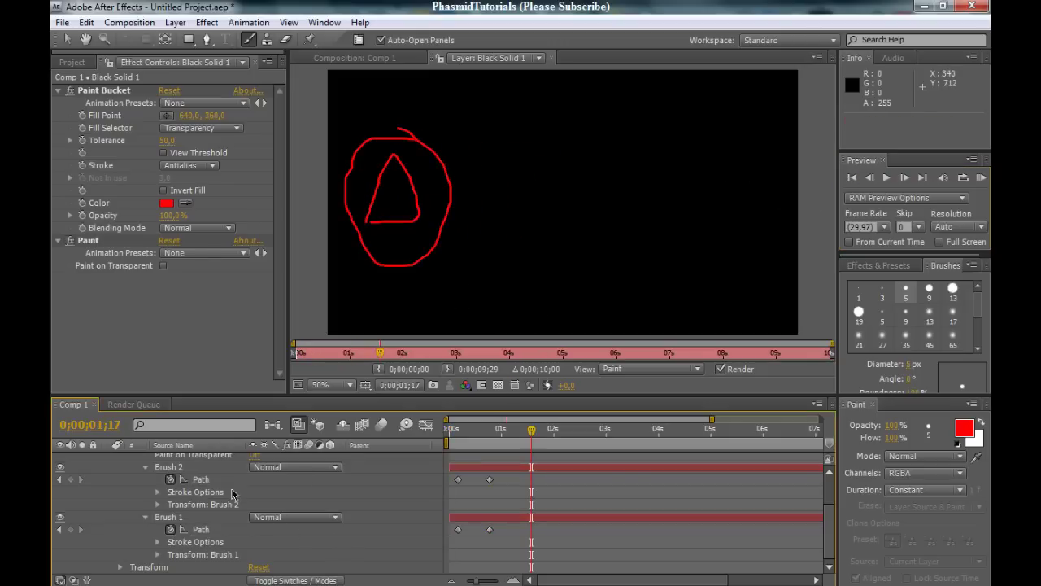
click(174, 517)
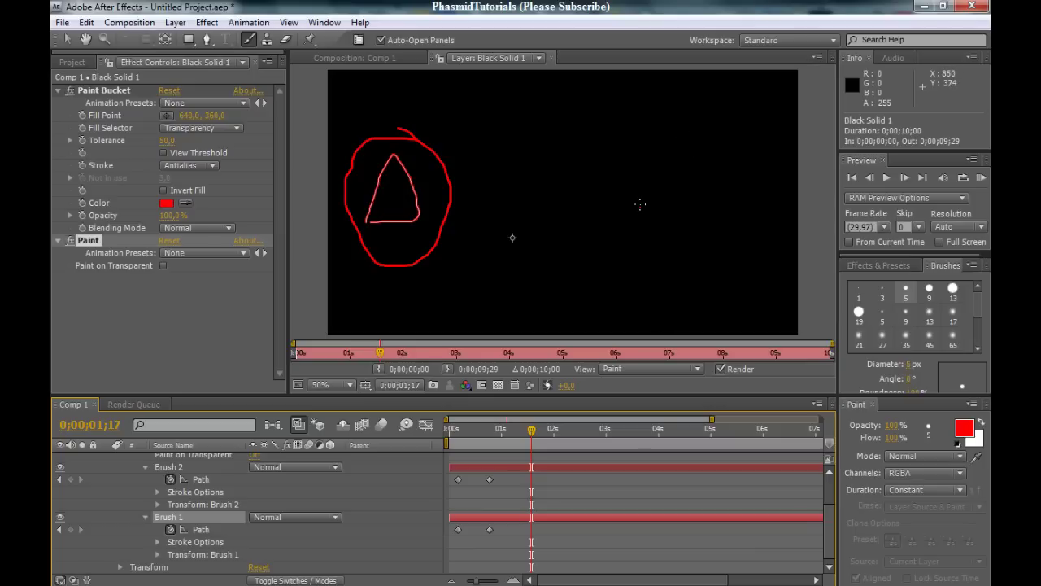
mouse_move(640, 204)
mouse_down()
mouse_move(660, 152)
mouse_move(666, 212)
mouse_move(645, 211)
mouse_move(728, 210)
mouse_move(744, 152)
mouse_move(680, 149)
mouse_up()
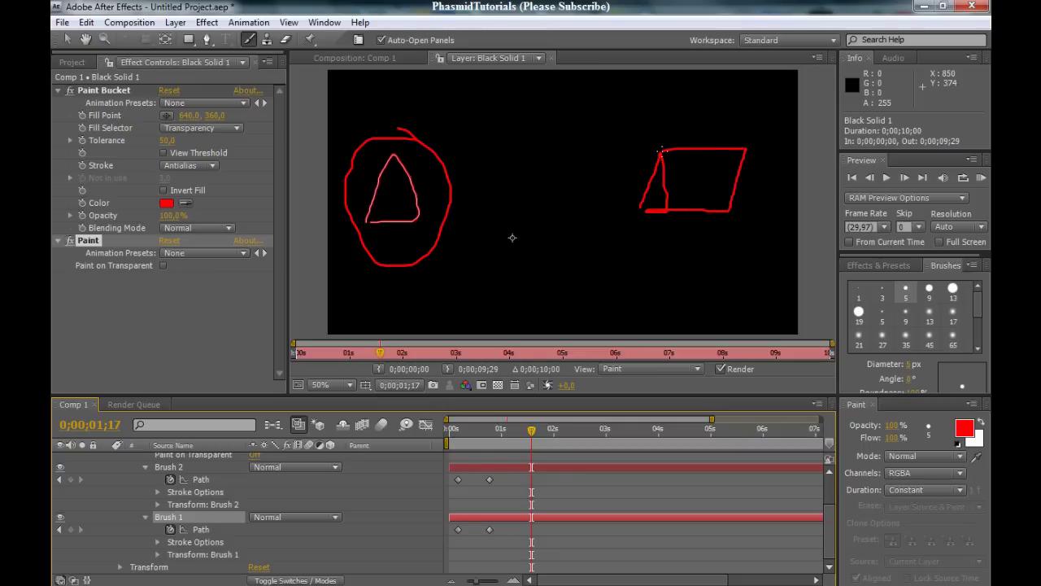
mouse_move(747, 152)
mouse_down()
mouse_move(752, 213)
mouse_move(728, 216)
mouse_up()
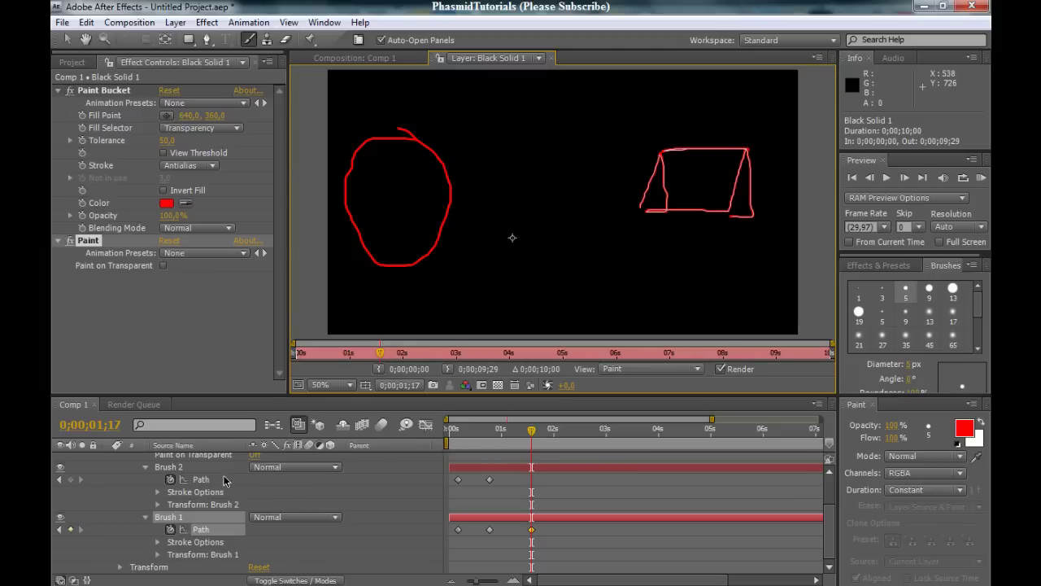
- Repaint Brush 2 as a box under the roof, then move the time indicator to 2;02
click(169, 467)
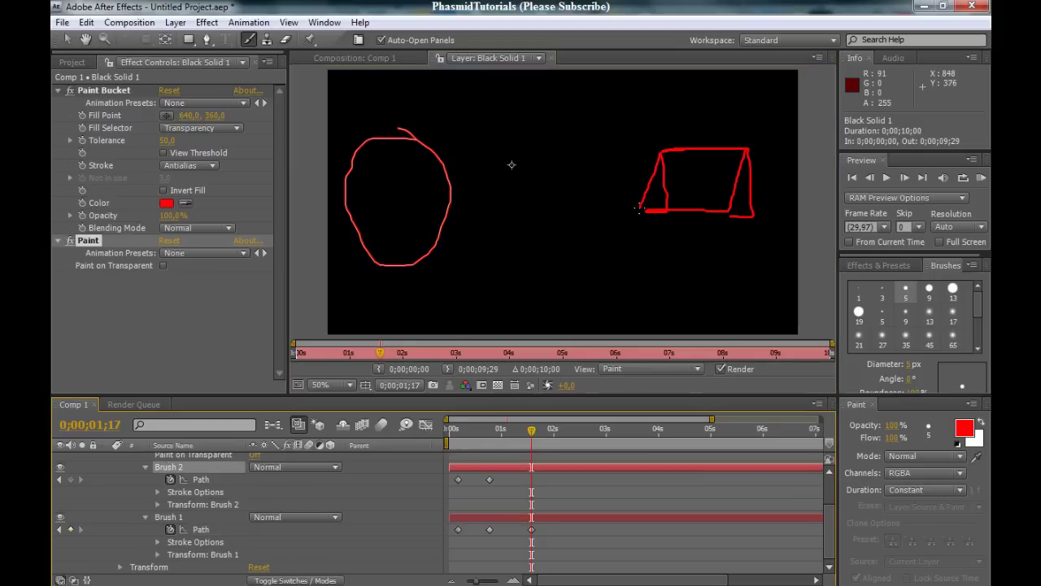
mouse_move(641, 226)
mouse_down()
mouse_move(642, 279)
mouse_move(743, 284)
mouse_move(753, 224)
mouse_move(737, 208)
mouse_move(637, 210)
mouse_up()
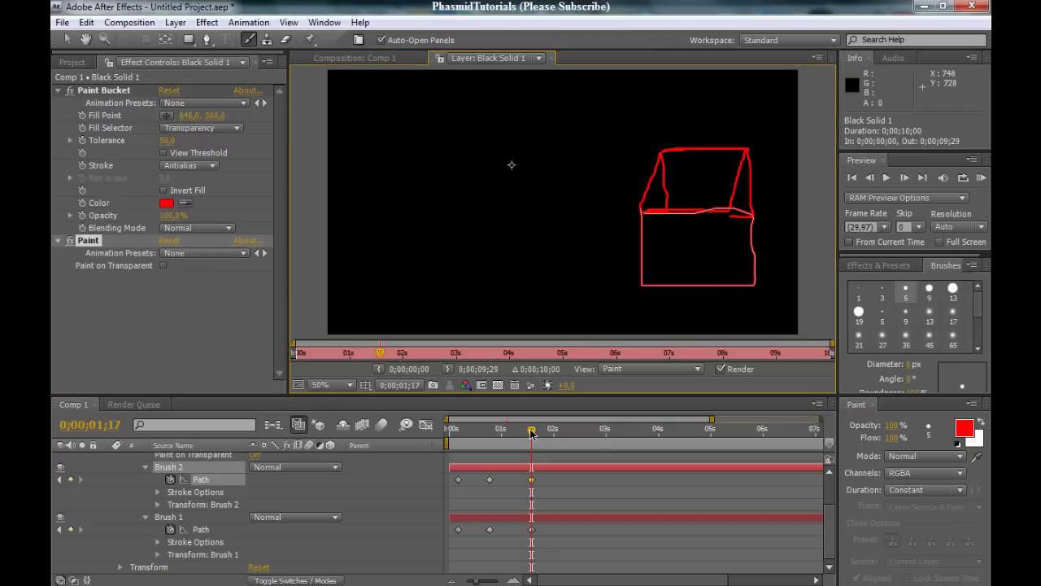
mouse_move(530, 431)
mouse_down()
mouse_move(482, 433)
mouse_move(557, 438)
mouse_up()
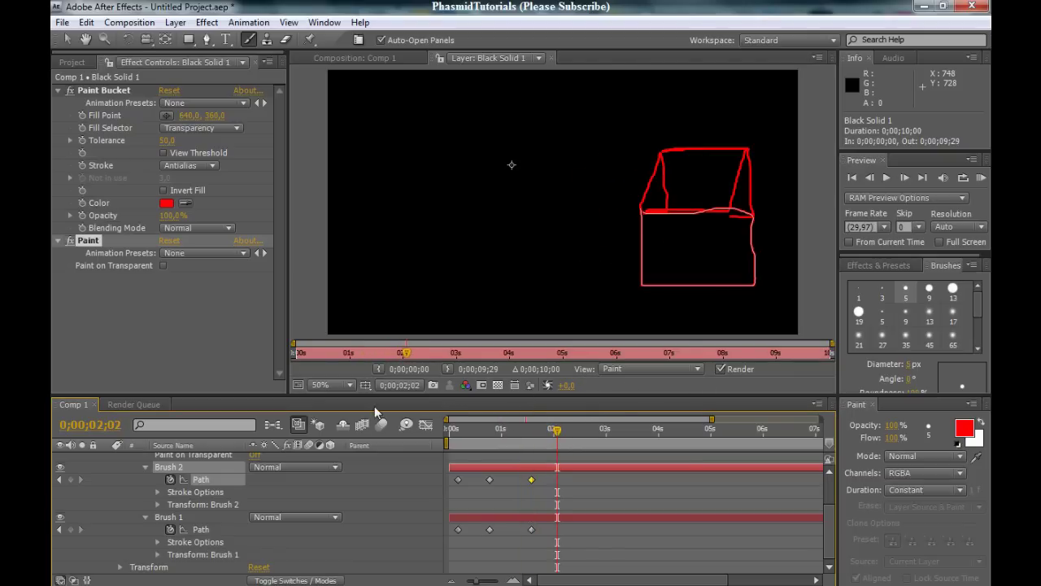
- Rewrite Brush 1's stroke as the handwritten word 'Phasmid' at 2;02
click(168, 518)
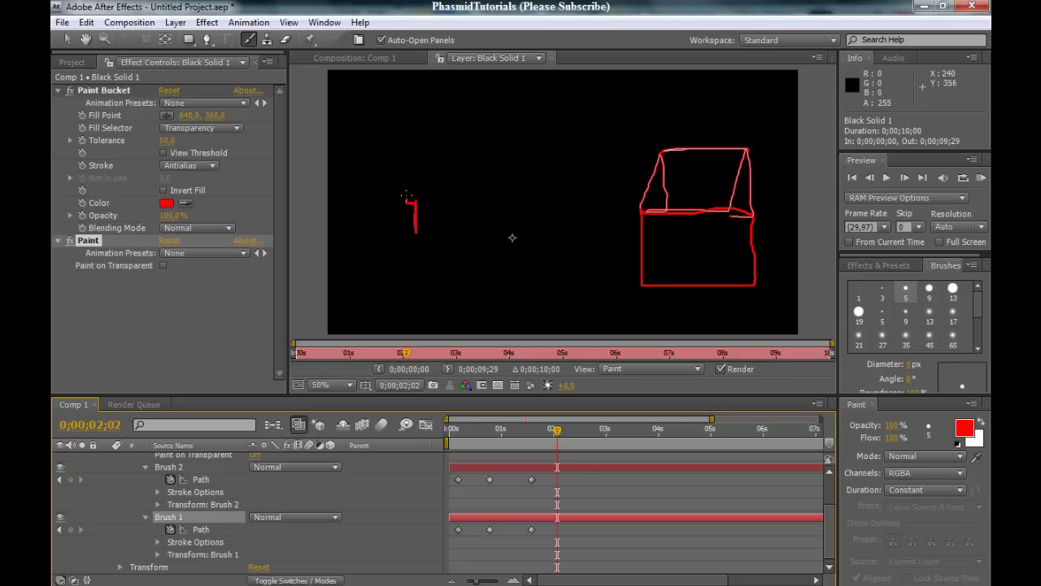
drag(407, 195, 432, 188)
mouse_move(432, 228)
mouse_down()
mouse_move(445, 187)
mouse_move(443, 225)
mouse_move(462, 218)
mouse_up()
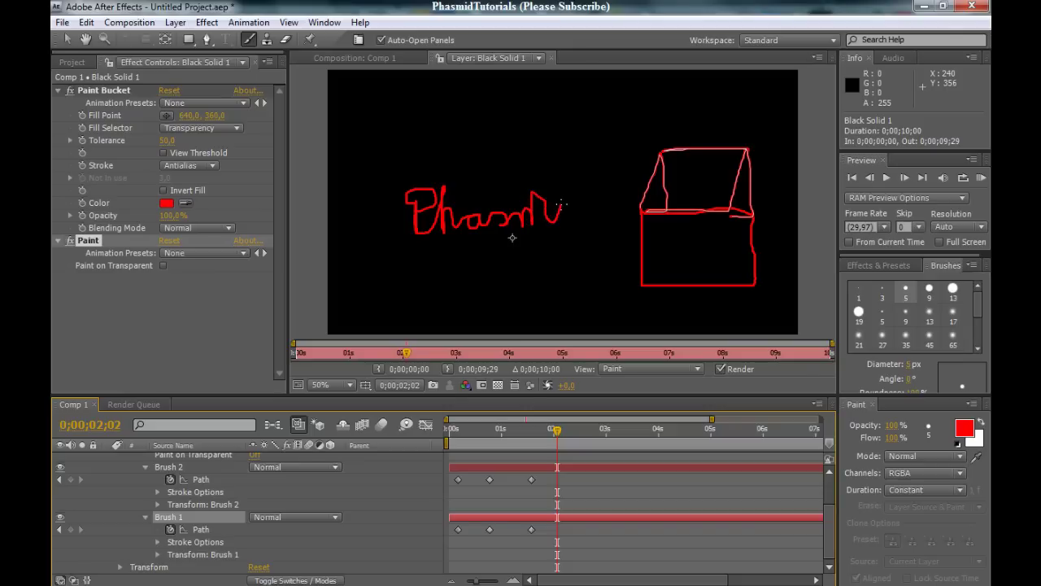
drag(589, 218, 588, 190)
key(ctrl+v)
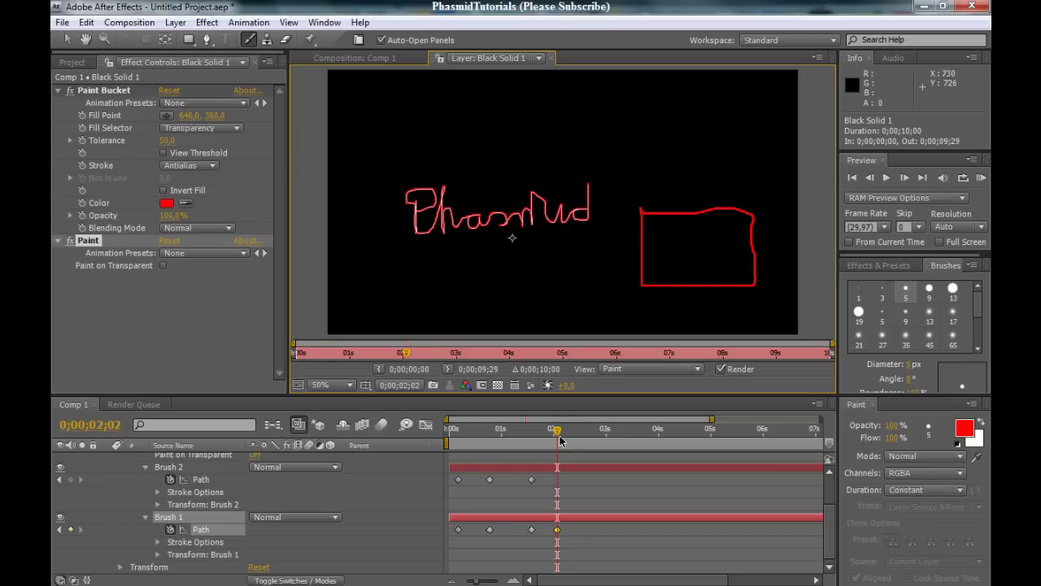
- Rewrite Brush 2 as handwritten 'Tutorials' after Phasmid, then return the time indicator to 0;00;00;00
click(168, 469)
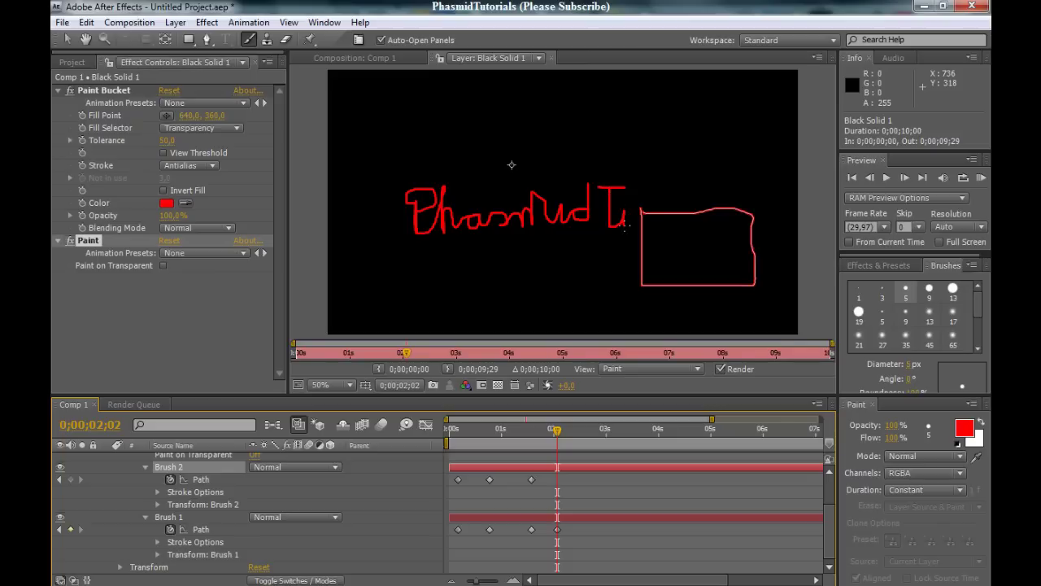
drag(631, 221, 650, 216)
drag(684, 228, 701, 210)
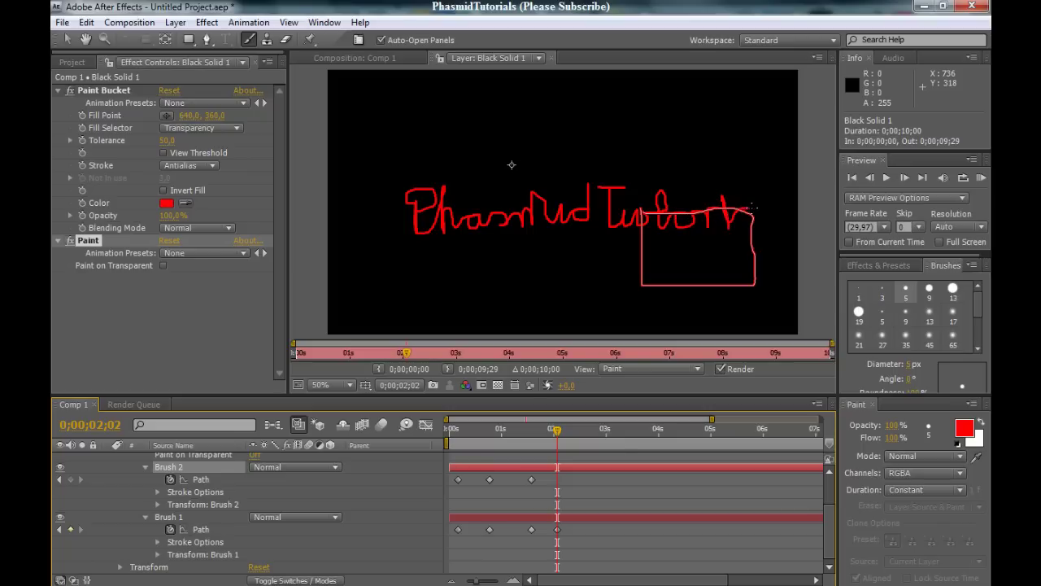
mouse_move(742, 219)
mouse_down()
mouse_move(772, 184)
mouse_move(767, 226)
mouse_move(787, 215)
mouse_move(785, 228)
mouse_up()
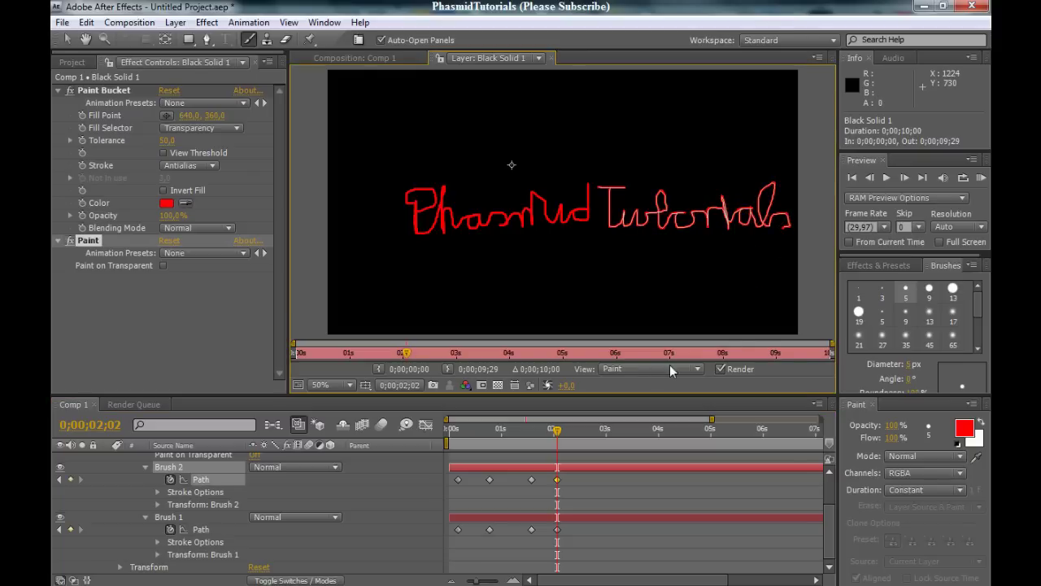
drag(558, 428, 449, 429)
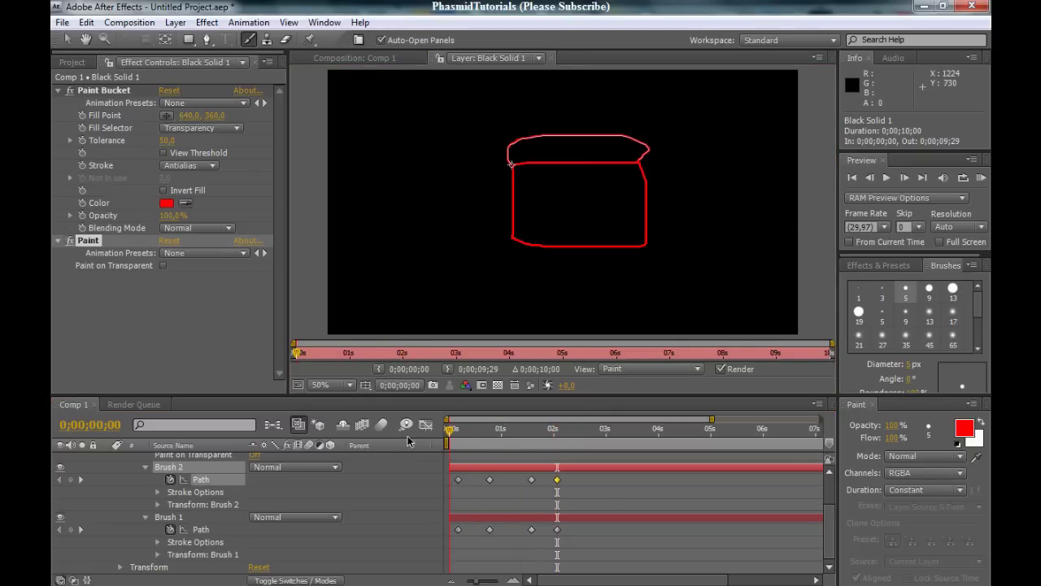
- RAM-preview the animation from the start and stop playback at 3;05
click(887, 179)
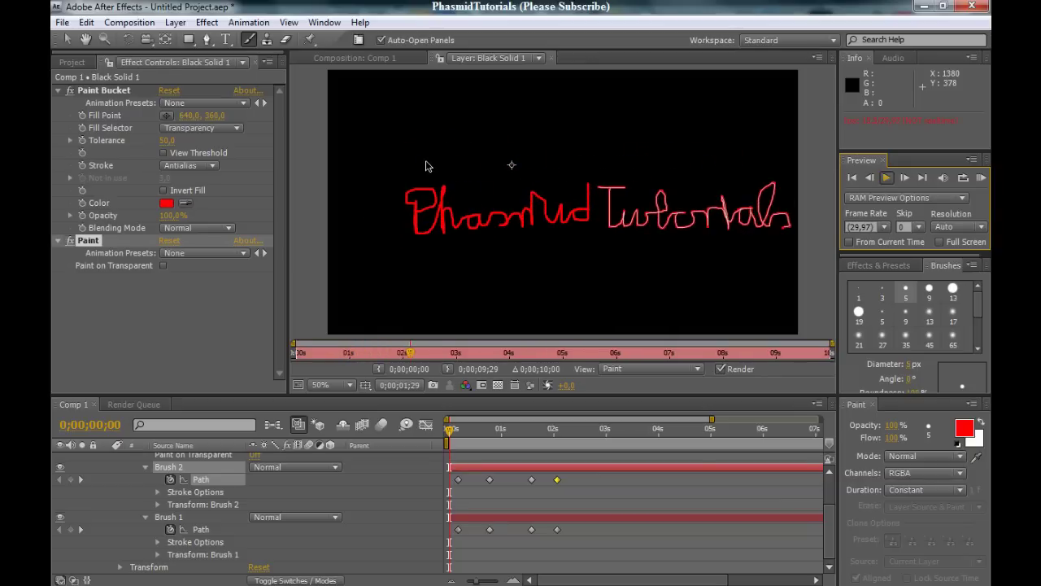
key(space)
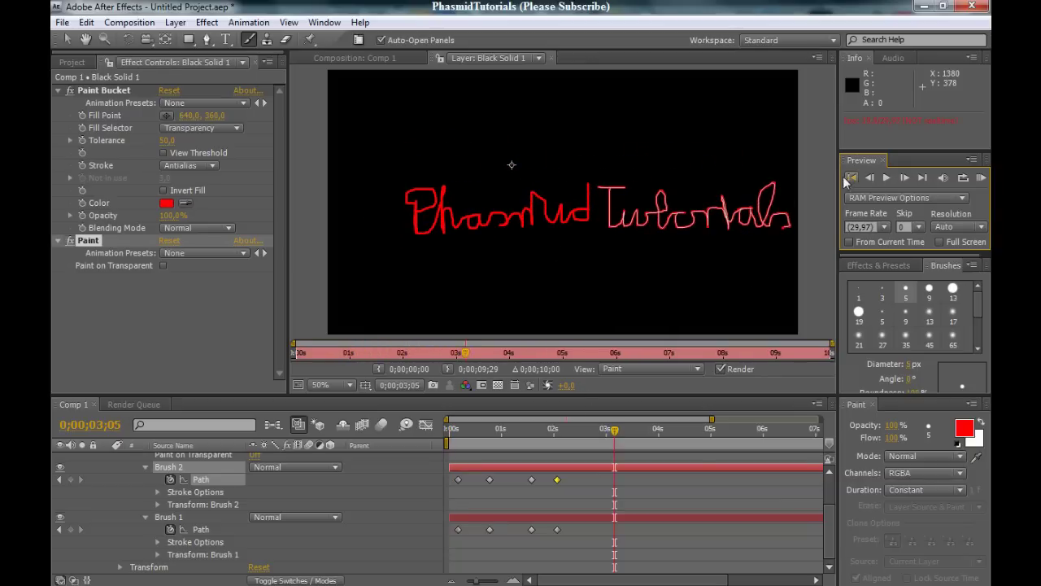